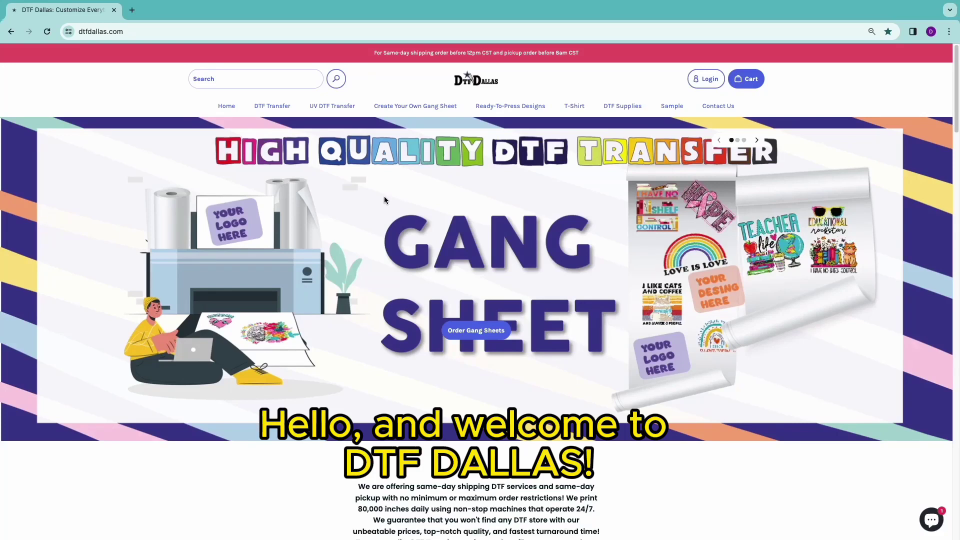
# - Open the DTF Gang Sheet Builder product from the Create Your Own Gang Sheet collection
pyautogui.click(421, 116)
pyautogui.scroll(-1, 438, 190)
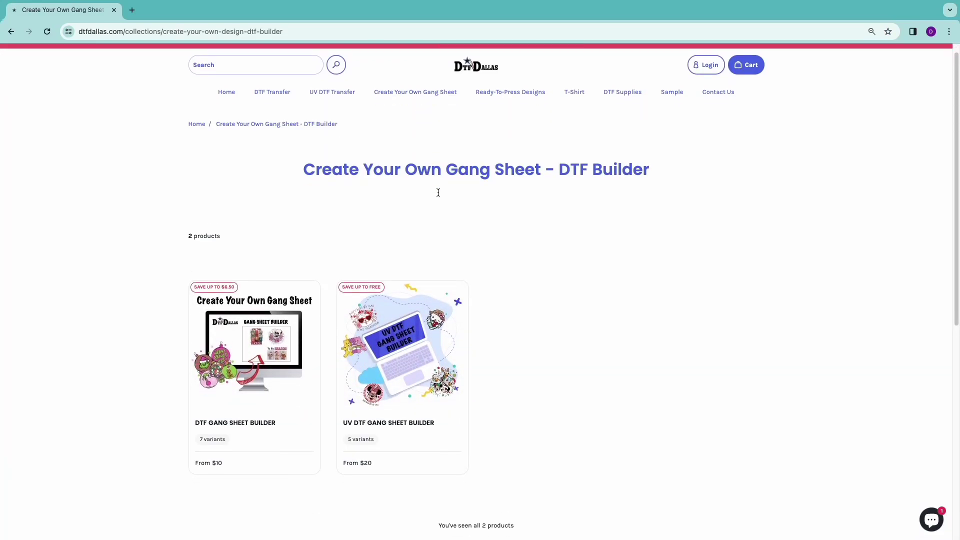
pyautogui.scroll(-1, 438, 192)
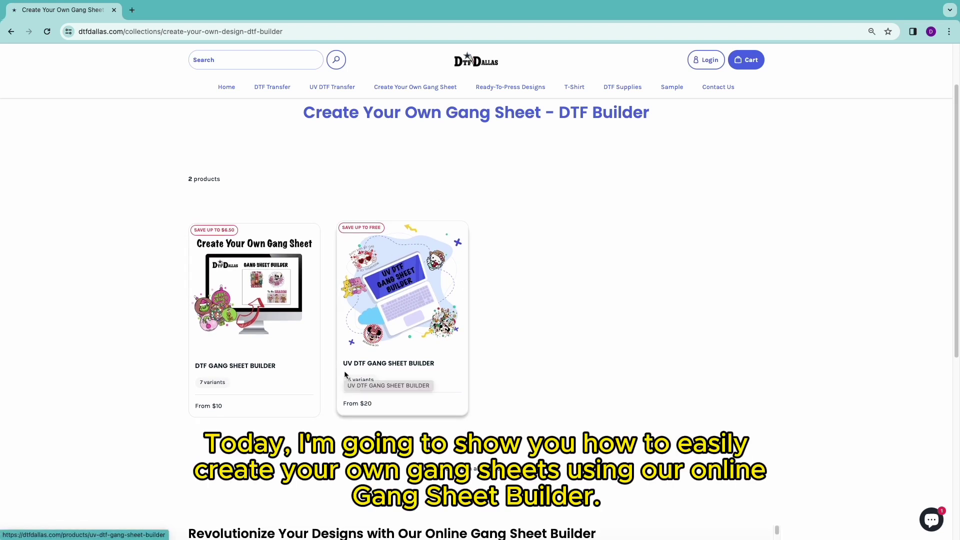
pyautogui.click(260, 317)
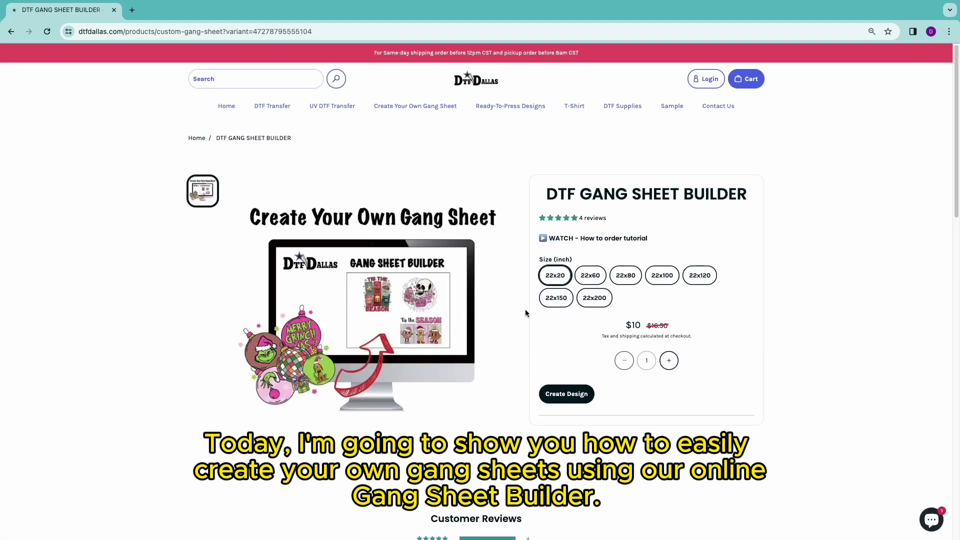
# - Choose the 22x100 ($50) sheet size and start the design
pyautogui.click(589, 276)
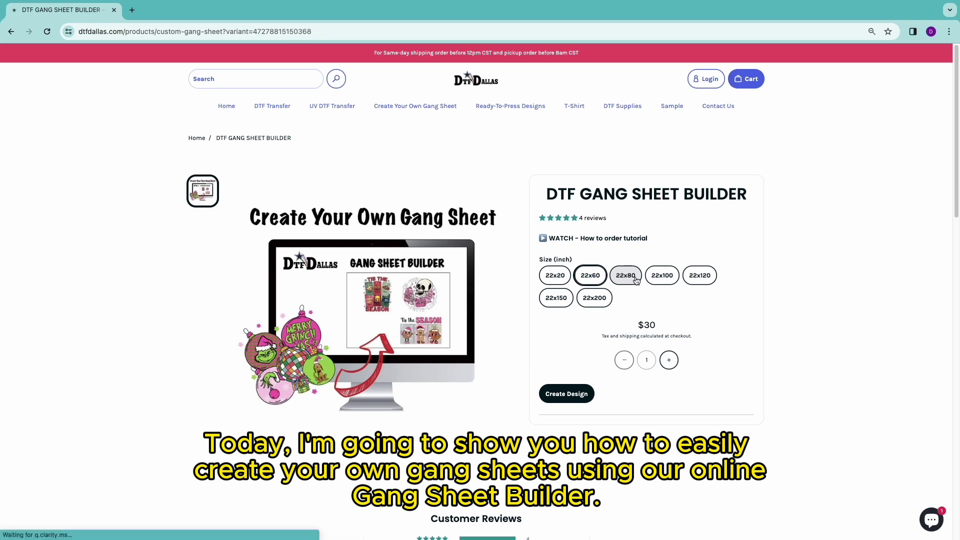
pyautogui.click(635, 279)
pyautogui.click(662, 276)
pyautogui.click(699, 275)
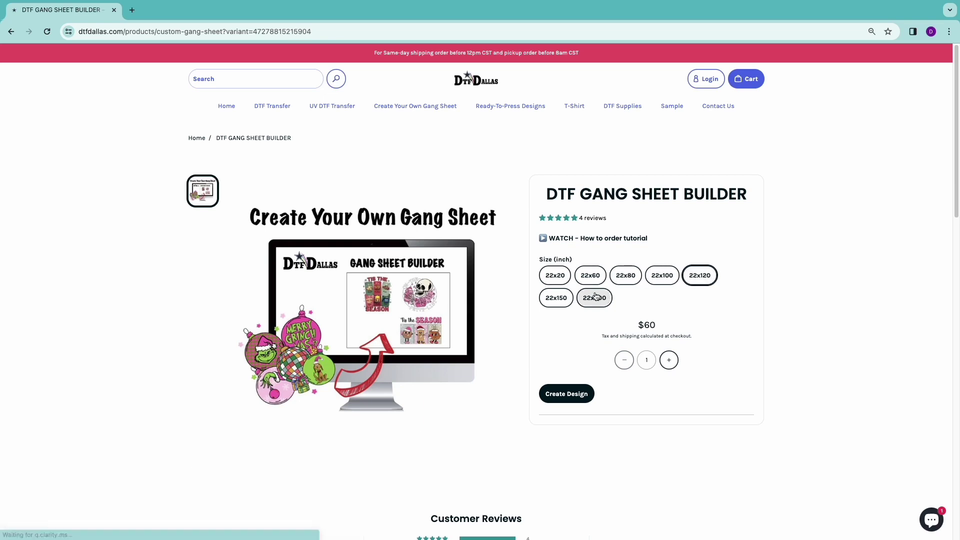
pyautogui.click(659, 277)
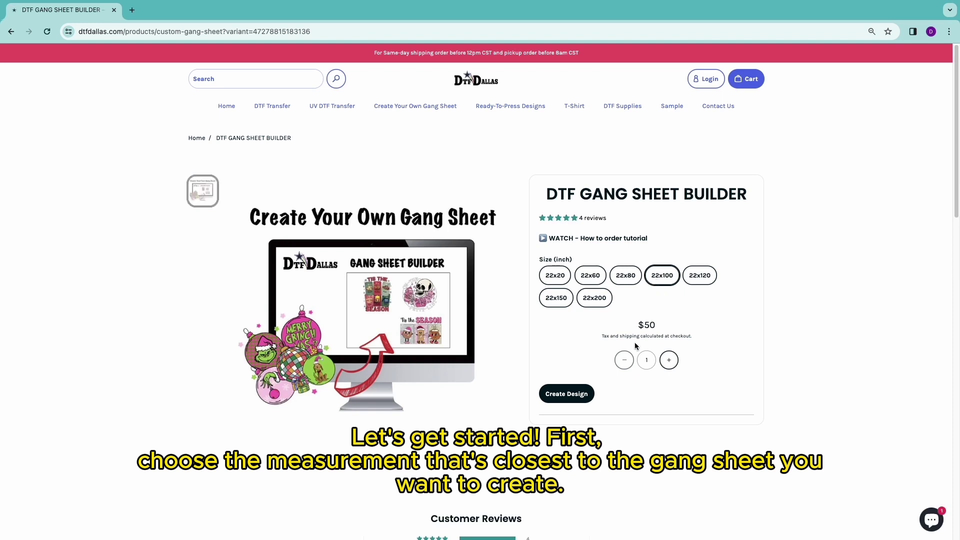
pyautogui.click(578, 394)
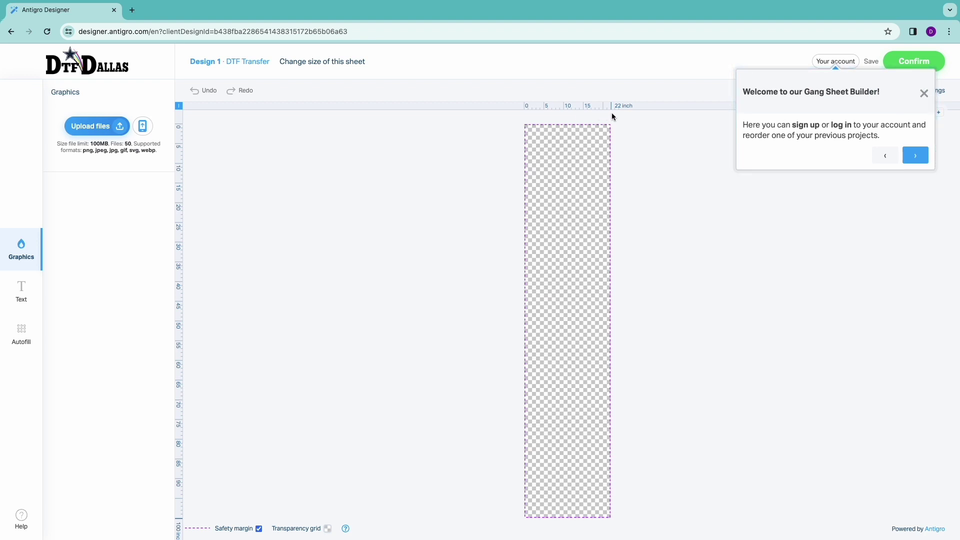
# - Dismiss the welcome message and zoom in on the top of the blank 22-inch sheet
pyautogui.click(923, 93)
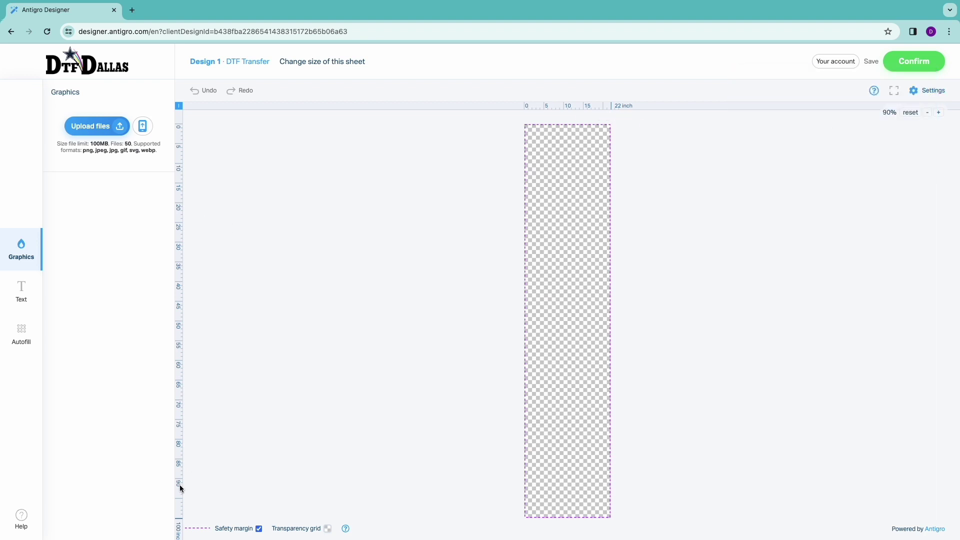
pyautogui.click(938, 113)
pyautogui.click(938, 113)
pyautogui.click(938, 112)
pyautogui.click(938, 112)
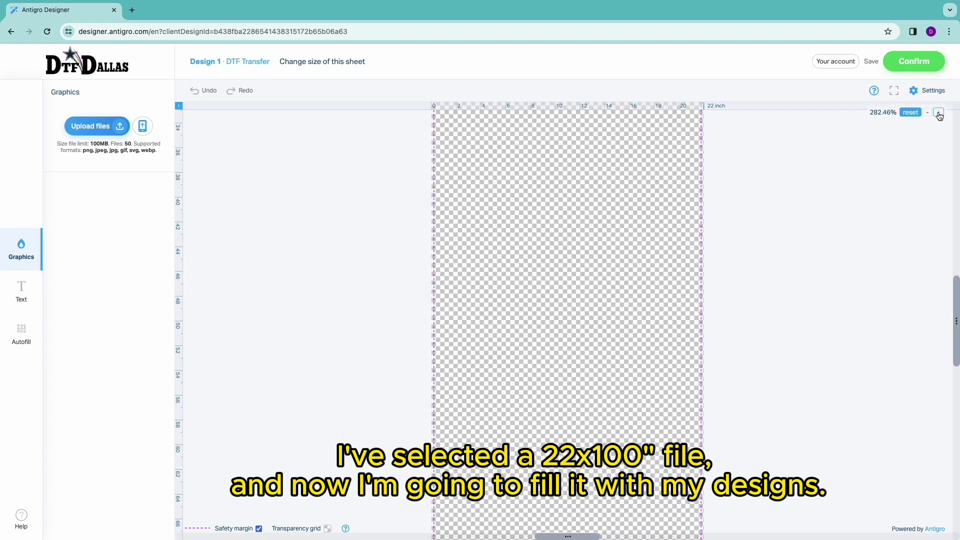
pyautogui.click(938, 113)
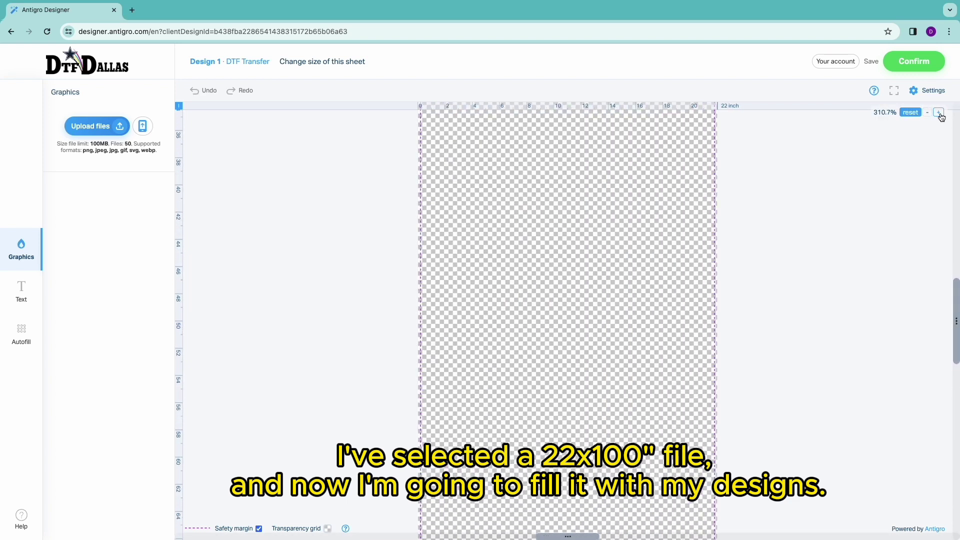
pyautogui.scroll(9, 619, 216)
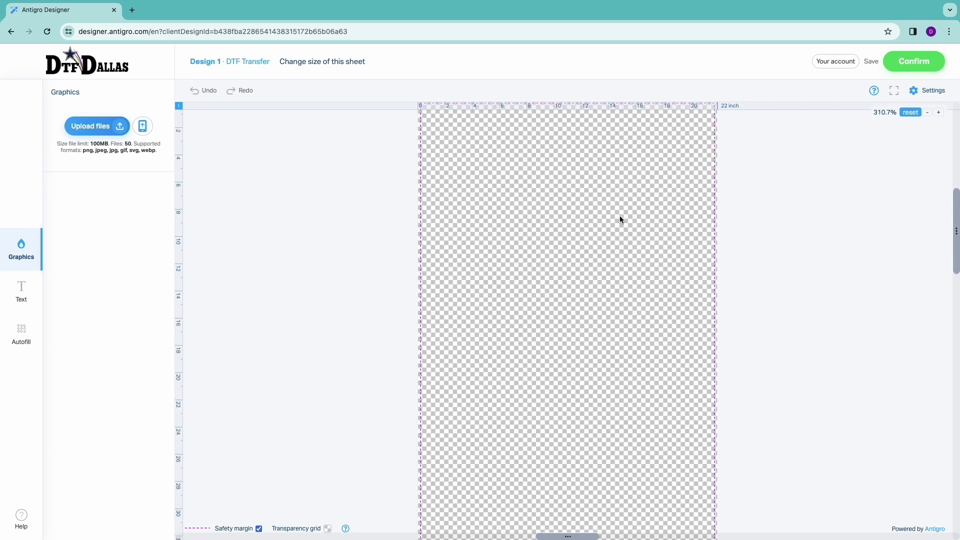
pyautogui.scroll(2, 619, 217)
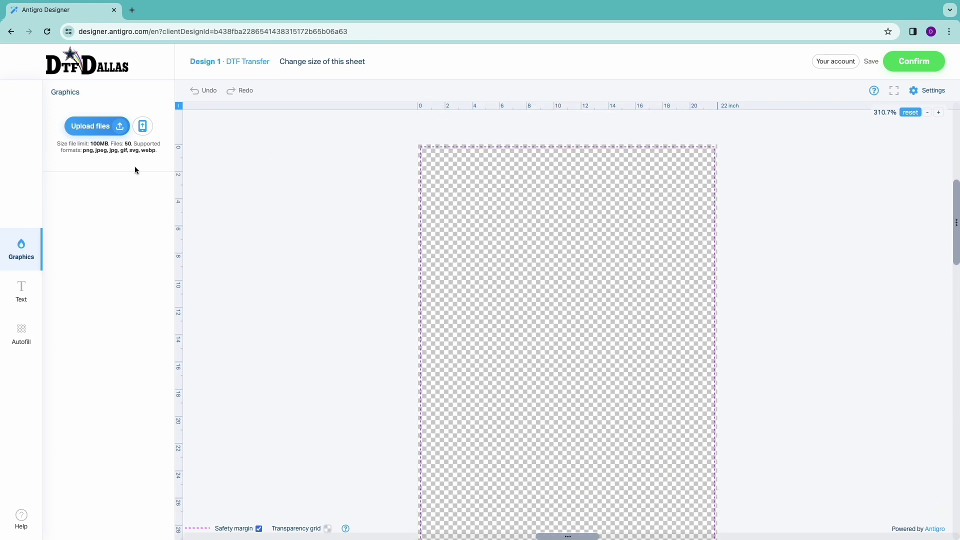
# - Upload all eight design files from the Create Your Own Gang Sheet folder
pyautogui.click(119, 127)
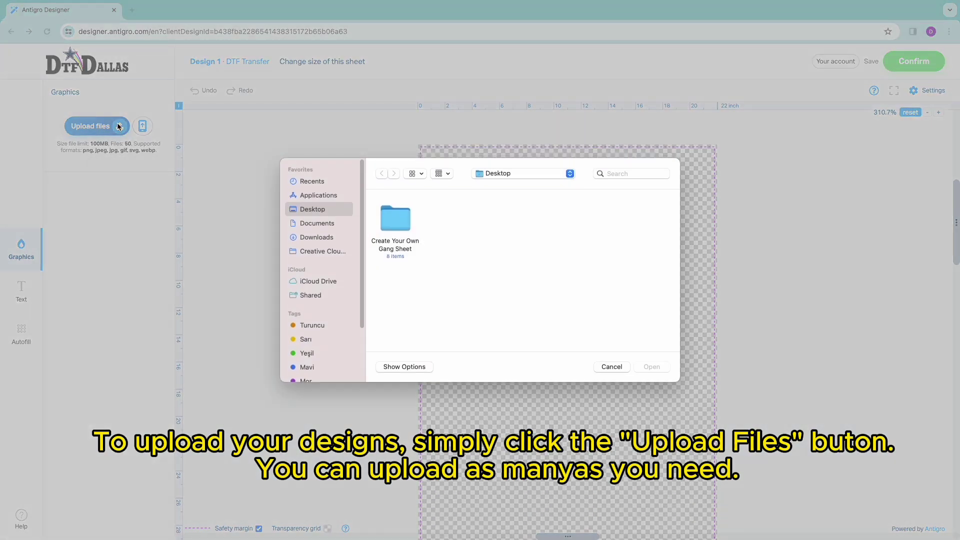
pyautogui.doubleClick(405, 216)
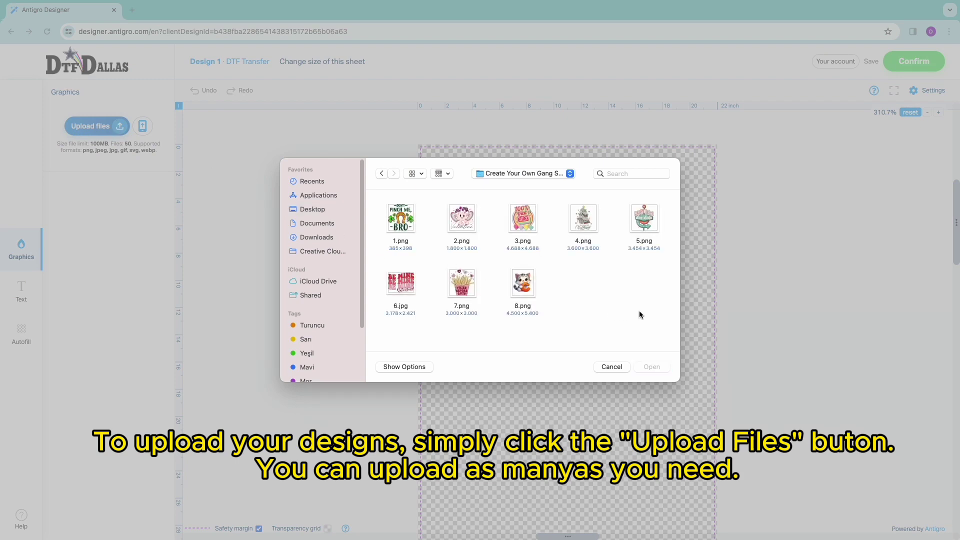
pyautogui.moveTo(657, 315); pyautogui.dragTo(407, 222)
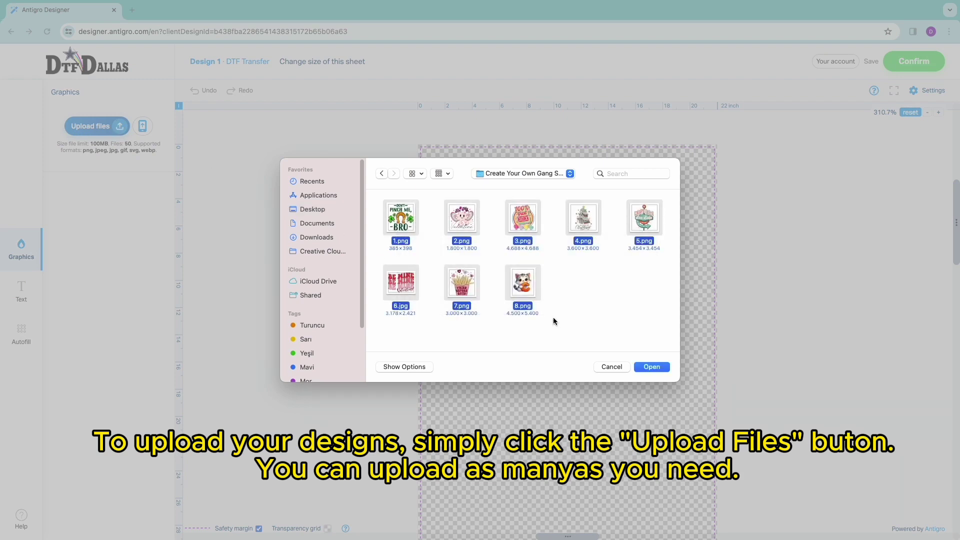
pyautogui.click(652, 368)
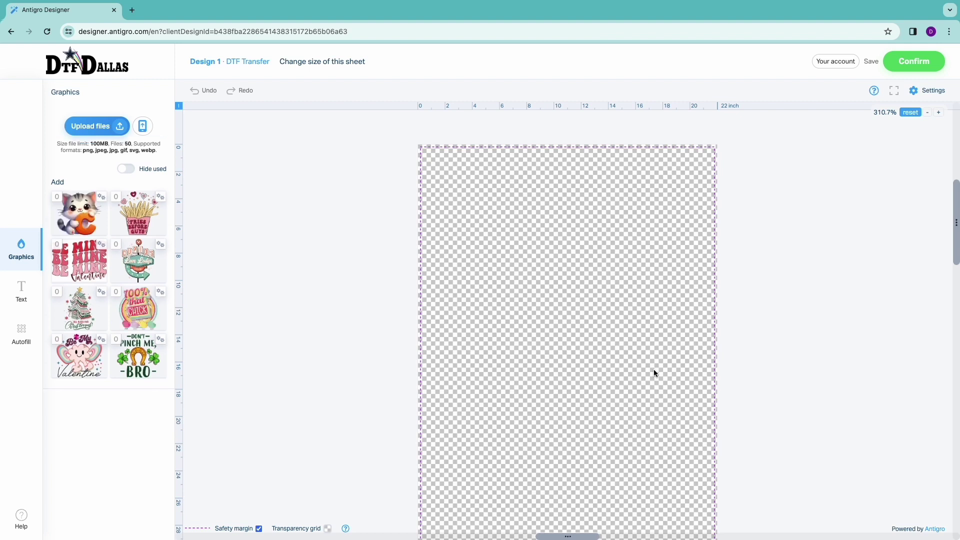
# - Place the cat design at the sheet's top-left and set its width to 10 inches
pyautogui.click(82, 214)
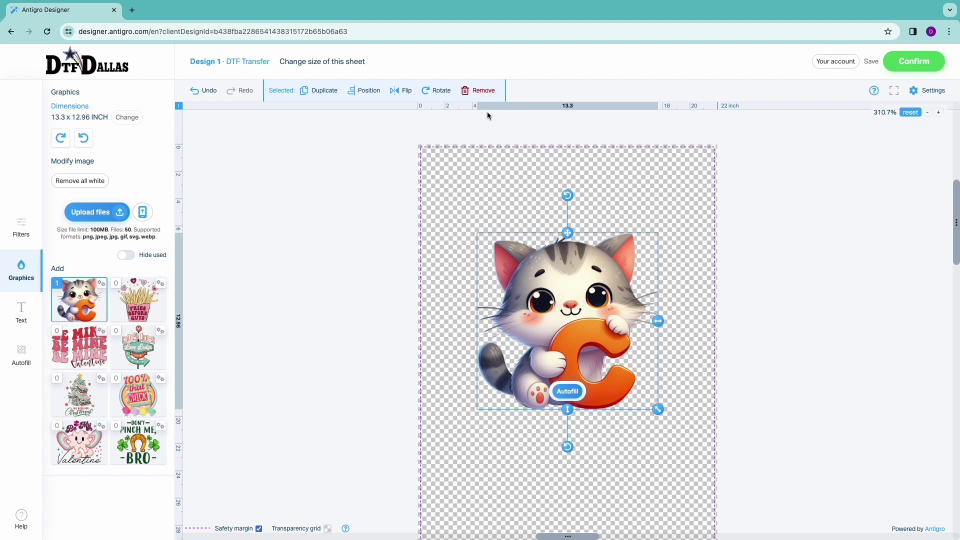
pyautogui.moveTo(604, 311); pyautogui.dragTo(539, 223)
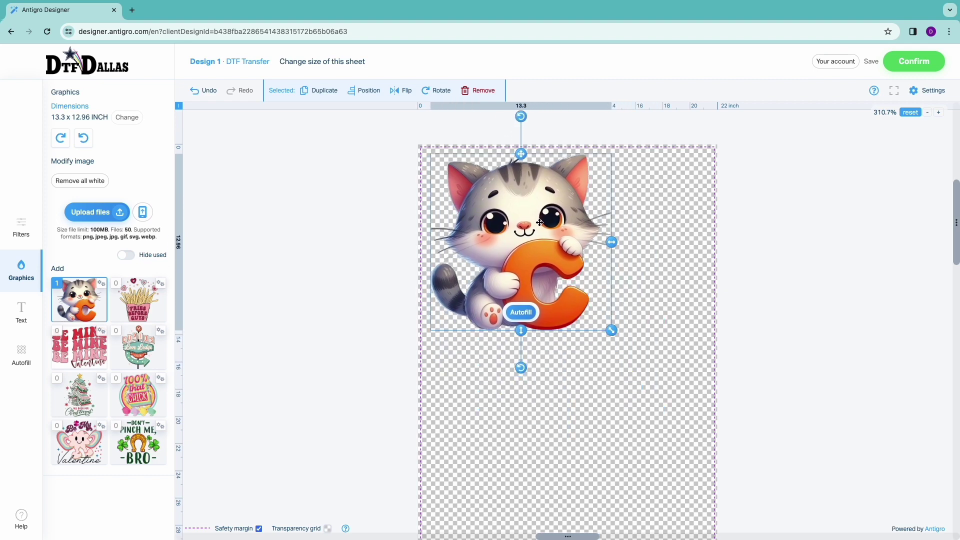
pyautogui.click(139, 119)
pyautogui.moveTo(116, 112); pyautogui.dragTo(83, 113)
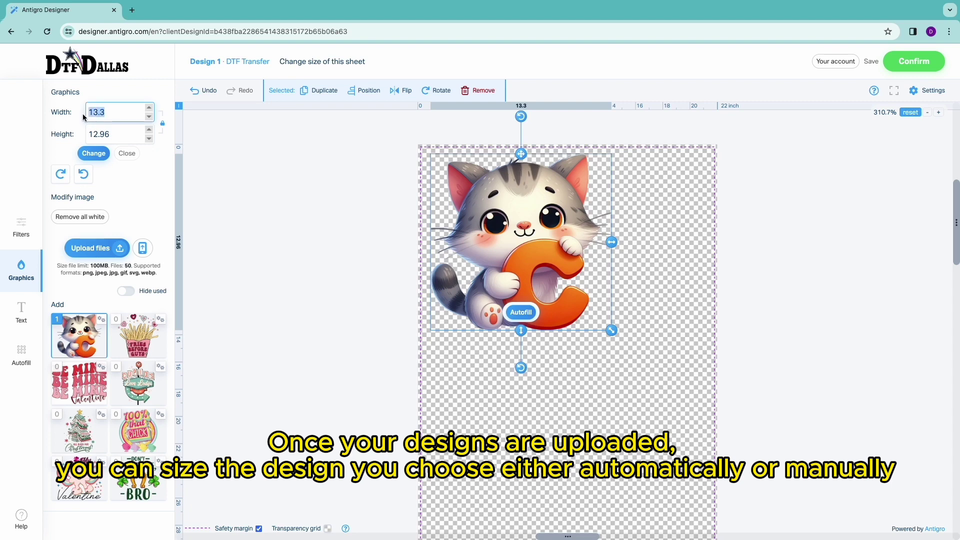
pyautogui.write('10')
pyautogui.click(93, 153)
pyautogui.moveTo(566, 288); pyautogui.dragTo(573, 291)
# - Reapply the 10-inch width to the cat and nudge it into alignment
pyautogui.click(556, 286)
pyautogui.click(548, 269)
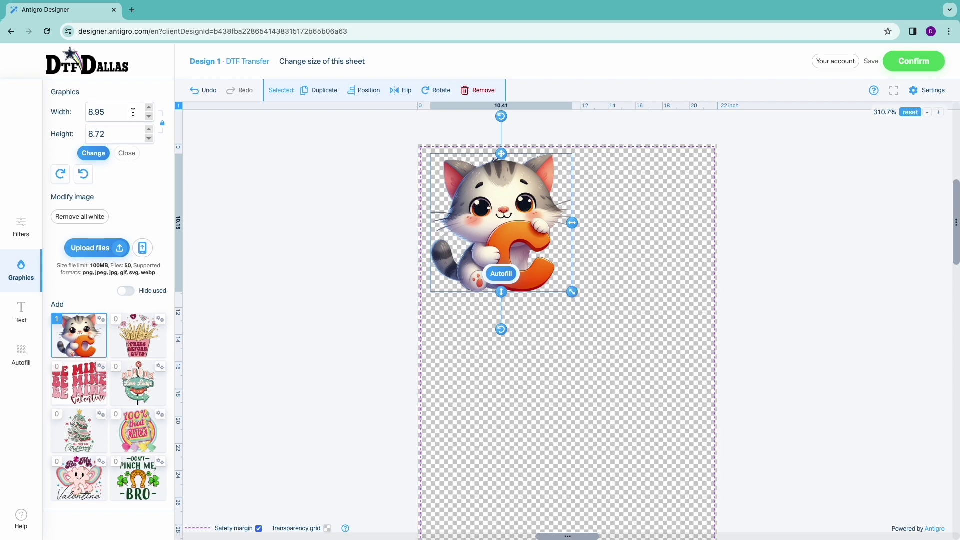
pyautogui.click(69, 116)
pyautogui.write('10')
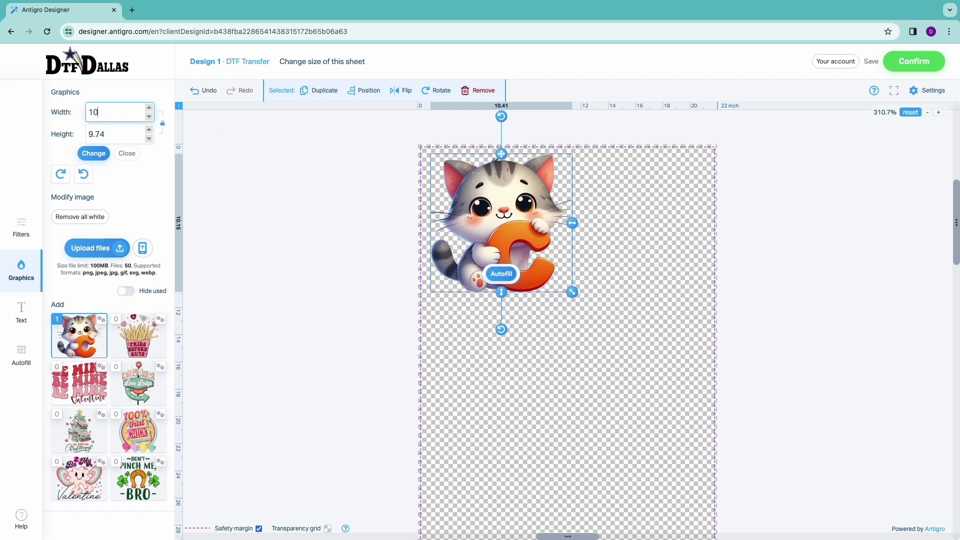
pyautogui.click(93, 153)
pyautogui.moveTo(496, 216); pyautogui.dragTo(497, 216)
pyautogui.click(555, 337)
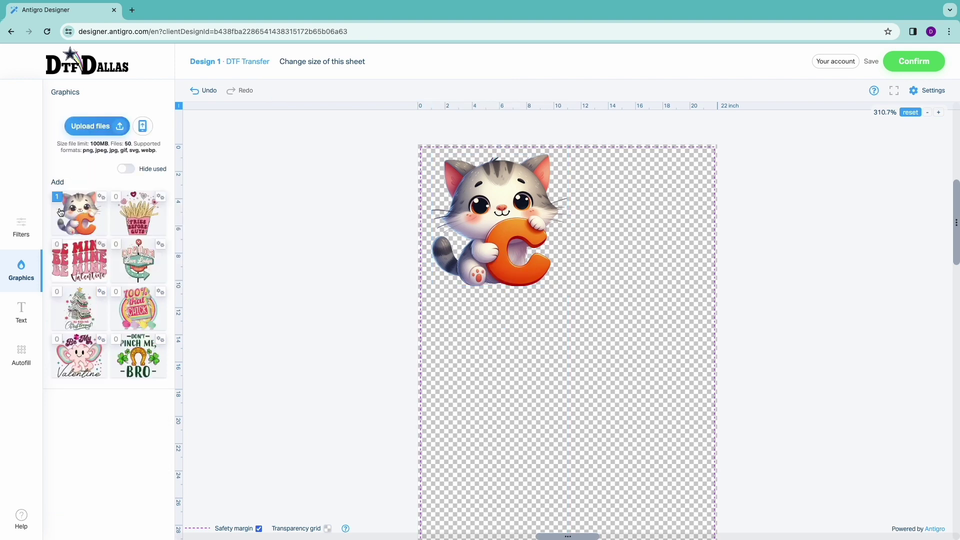
# - Add a second cat 8 inches wide and place it right of the first
pyautogui.click(90, 204)
pyautogui.moveTo(541, 340); pyautogui.dragTo(575, 310)
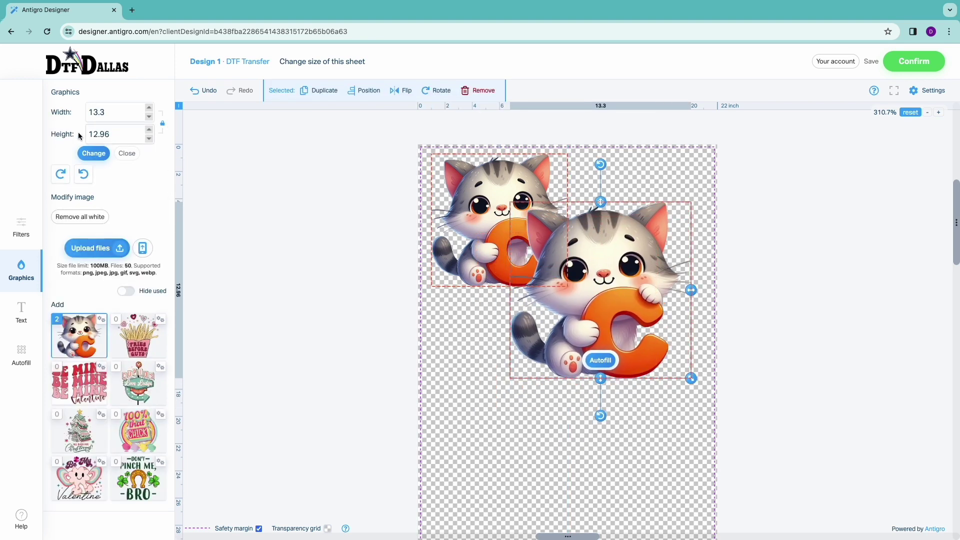
pyautogui.doubleClick(85, 113)
pyautogui.write('8')
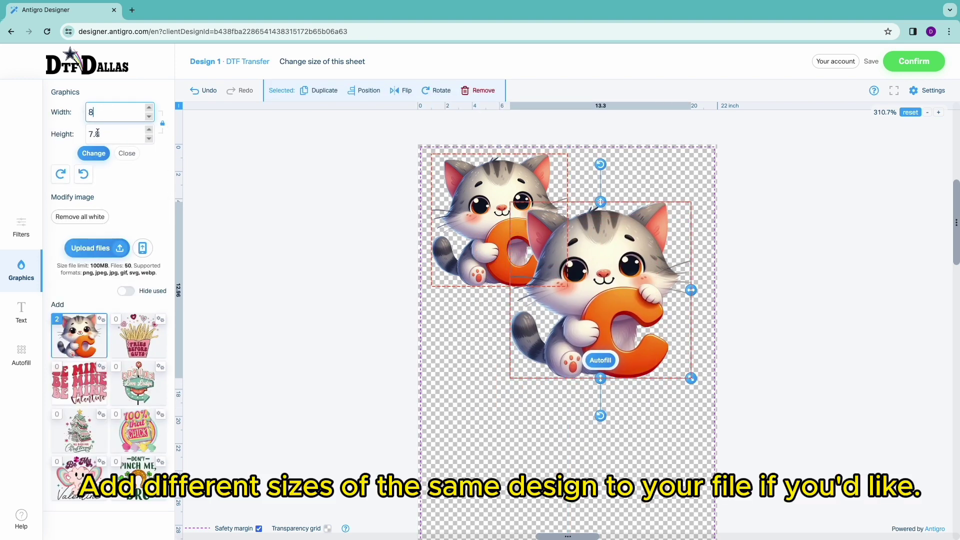
pyautogui.click(94, 152)
pyautogui.moveTo(549, 261); pyautogui.dragTo(621, 227)
pyautogui.click(548, 341)
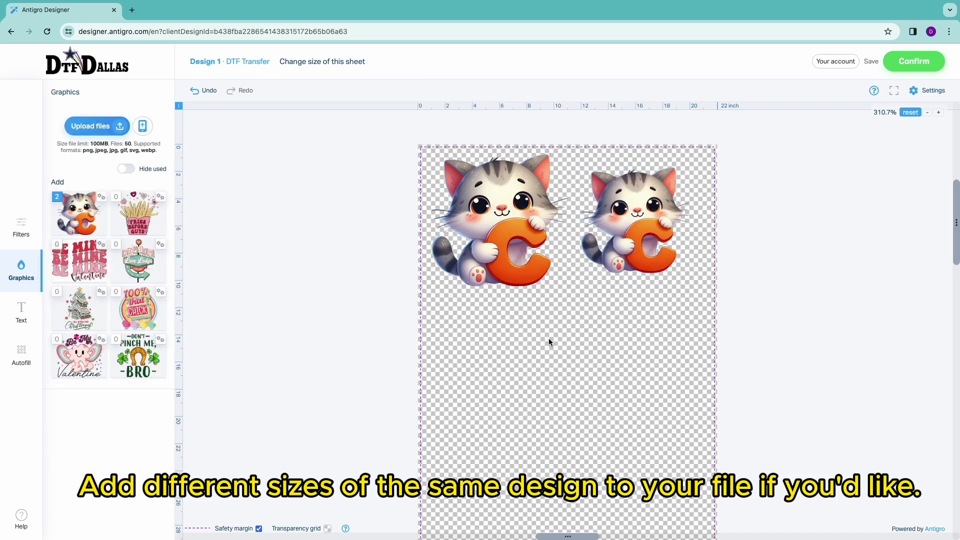
pyautogui.scroll(-1, 549, 341)
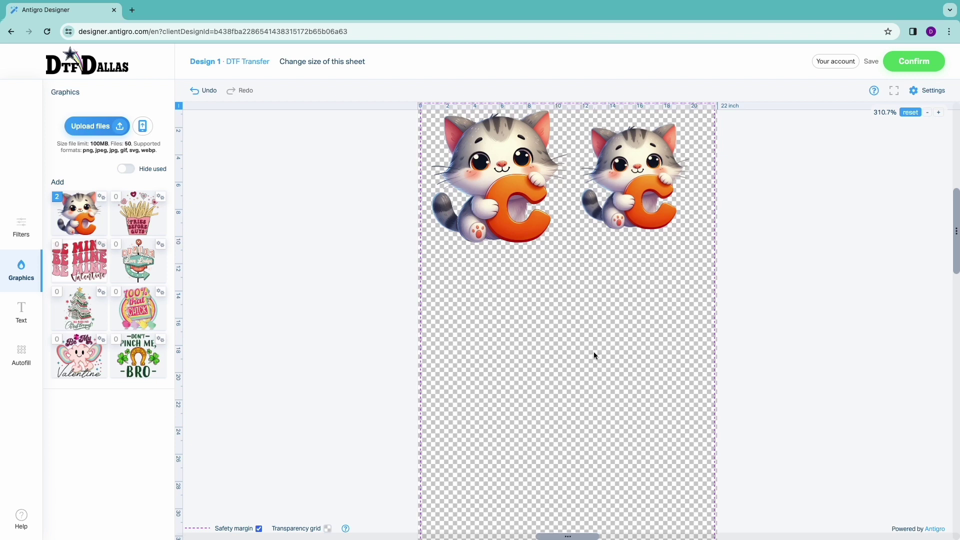
# - Add the Fries Before Guys design below the first cat, slightly shrunk
pyautogui.click(136, 212)
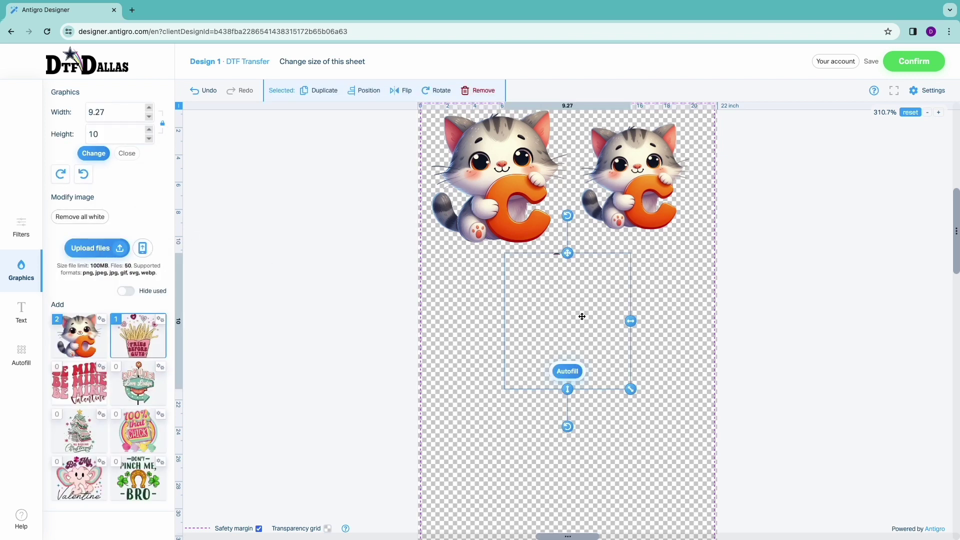
pyautogui.moveTo(581, 316); pyautogui.dragTo(514, 321)
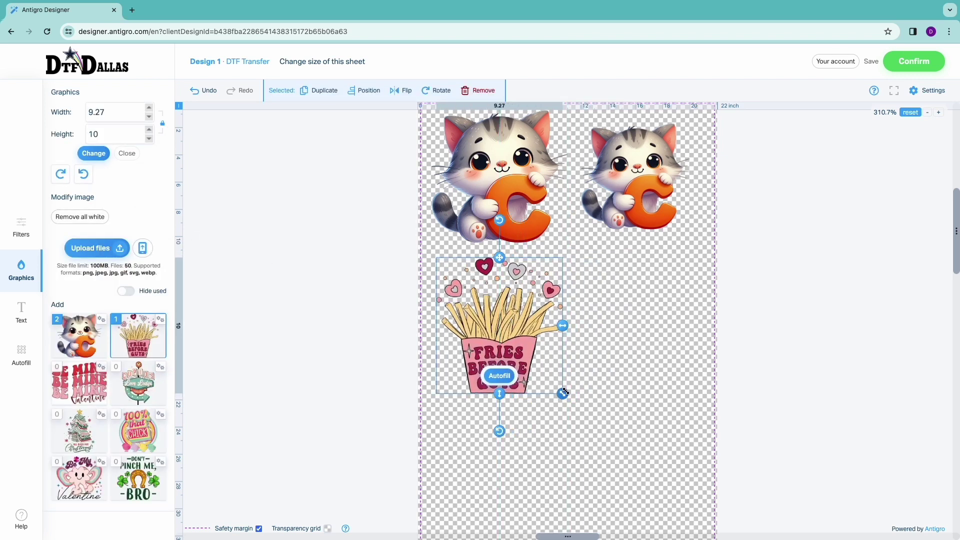
pyautogui.moveTo(565, 391); pyautogui.dragTo(559, 386)
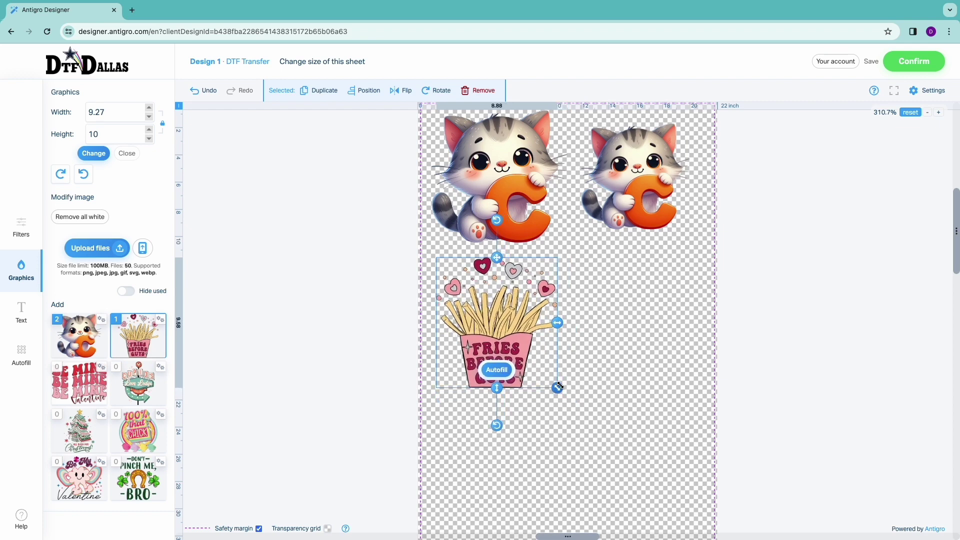
pyautogui.moveTo(517, 351); pyautogui.dragTo(525, 348)
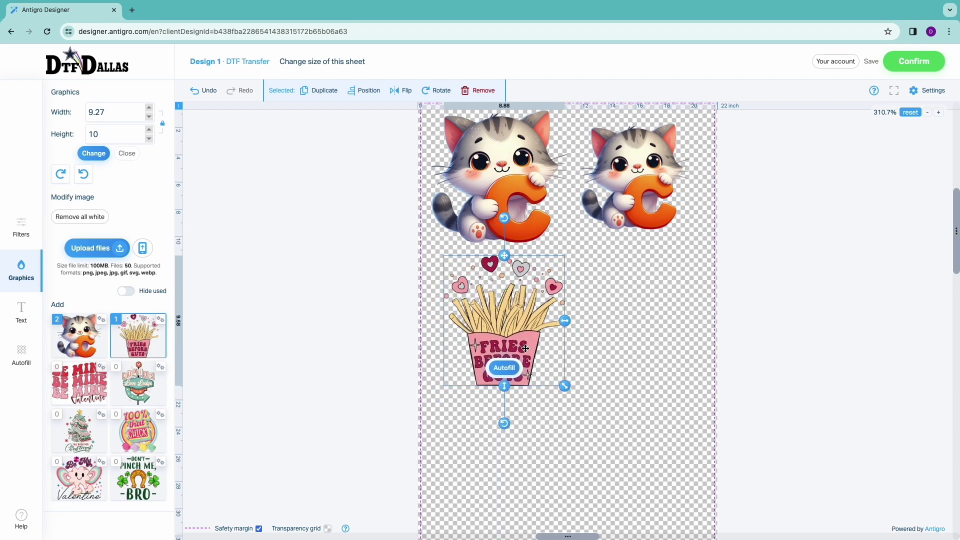
# - Duplicate the fries graphic and move the copy to the sheet's right side
pyautogui.click(320, 92)
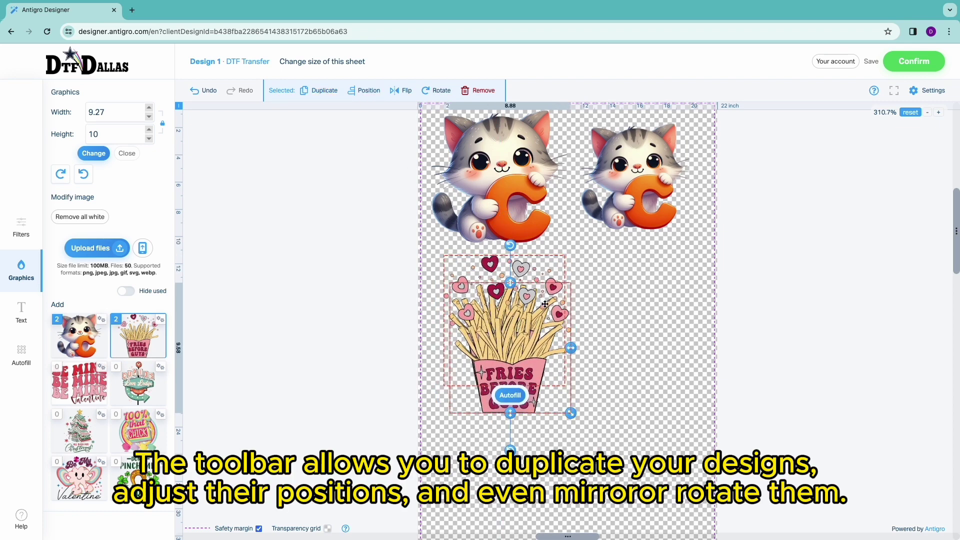
pyautogui.moveTo(510, 330); pyautogui.dragTo(629, 332)
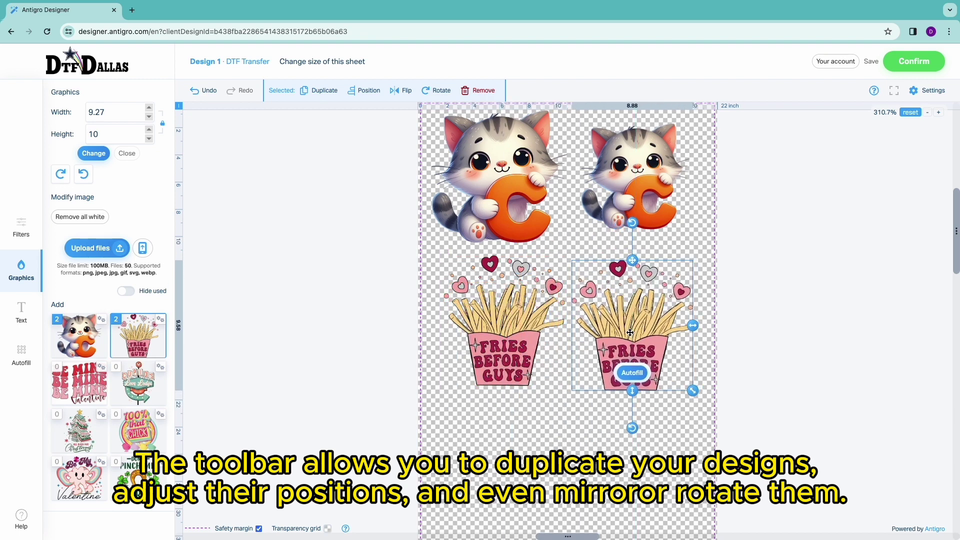
pyautogui.click(368, 90)
pyautogui.click(61, 133)
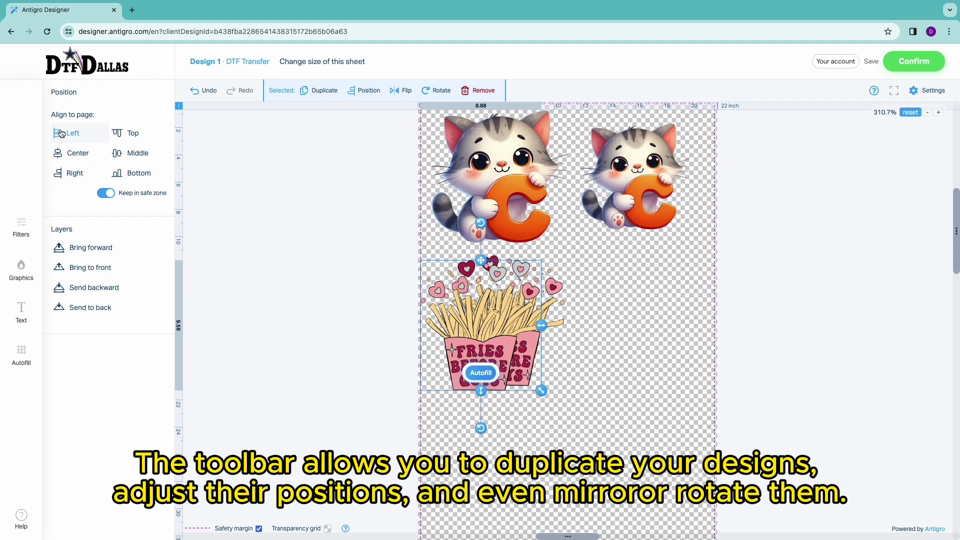
pyautogui.click(74, 173)
pyautogui.click(77, 153)
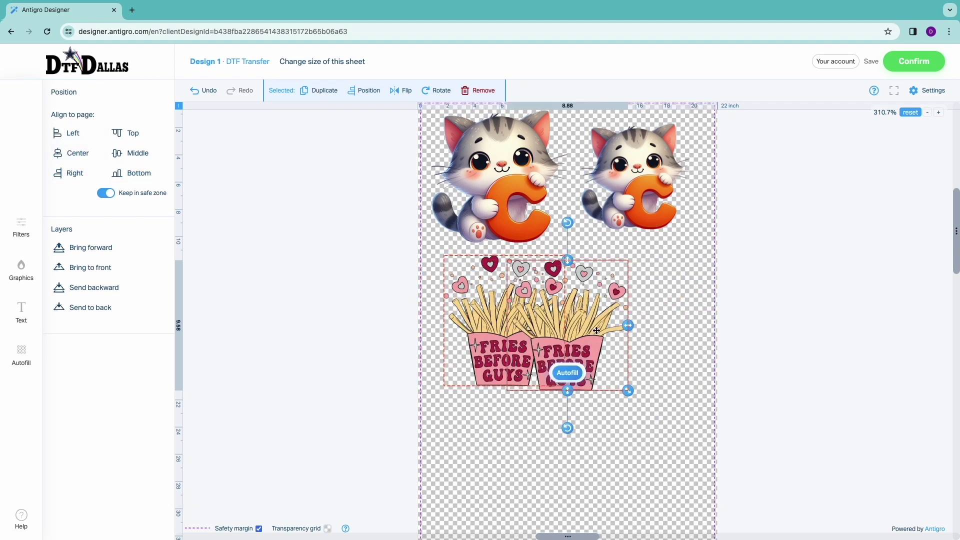
pyautogui.moveTo(566, 334); pyautogui.dragTo(633, 335)
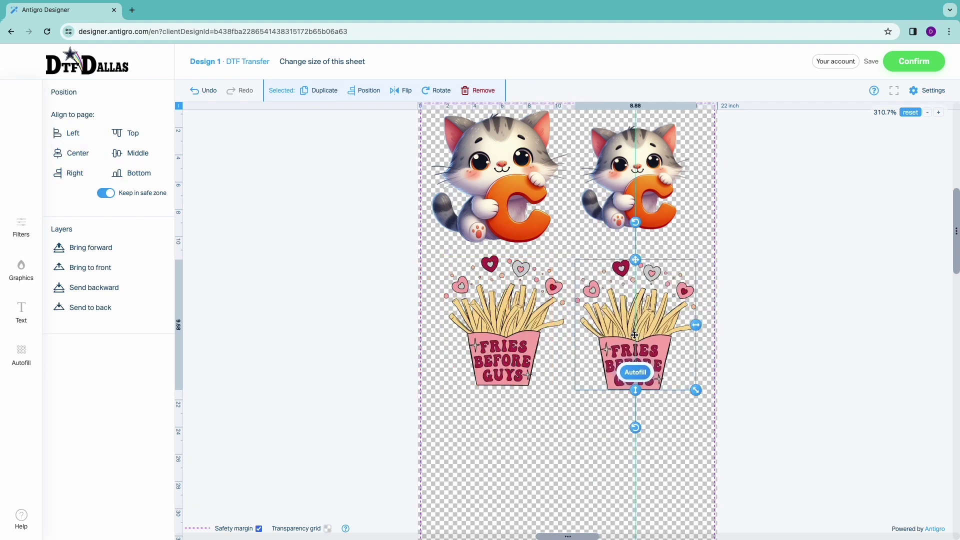
# - Try horizontal and vertical flips on the fries copy, leaving it upright
pyautogui.click(405, 89)
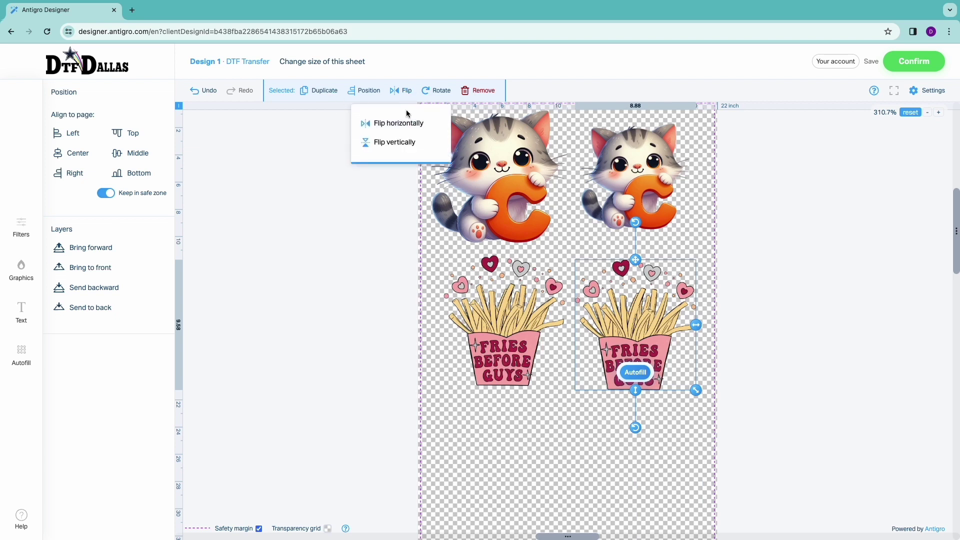
pyautogui.click(403, 124)
pyautogui.click(405, 91)
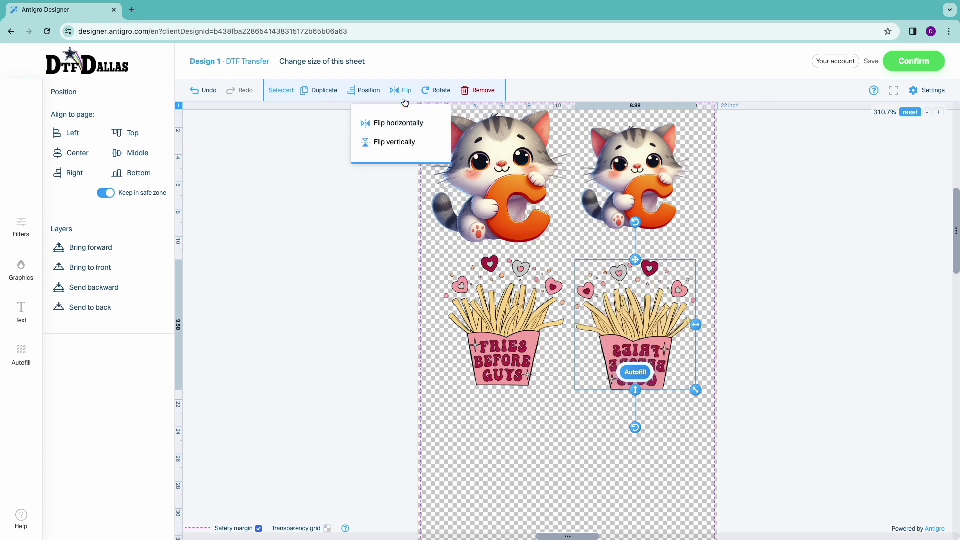
pyautogui.click(405, 142)
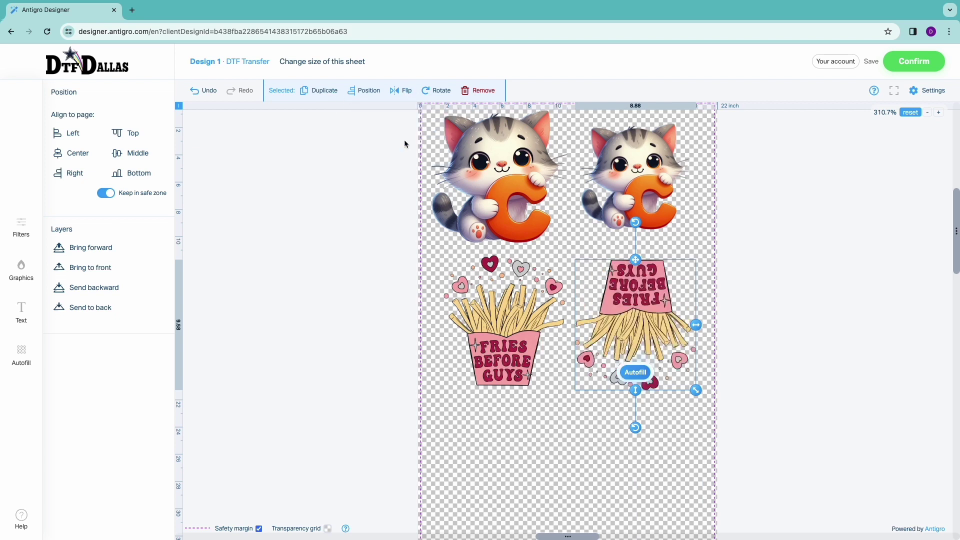
pyautogui.click(395, 92)
pyautogui.click(395, 142)
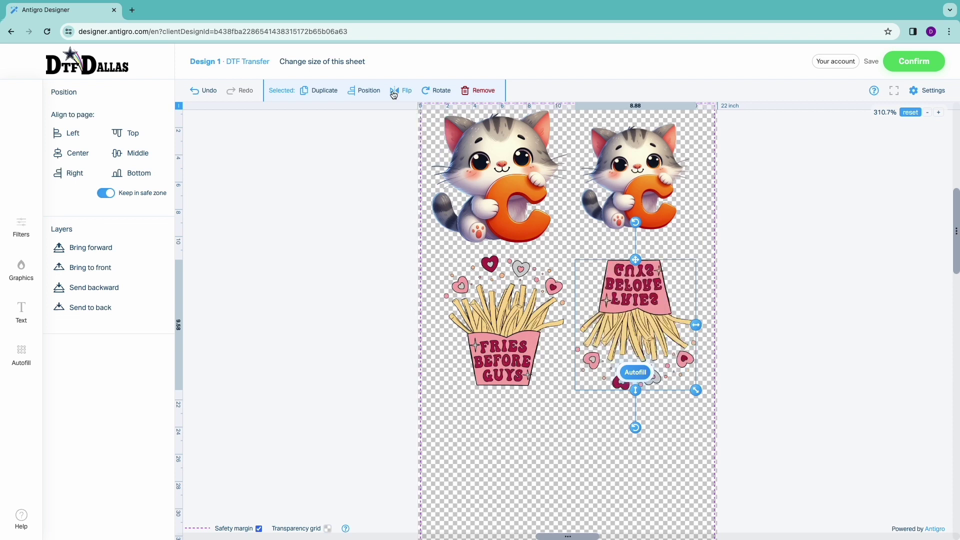
pyautogui.click(393, 92)
pyautogui.click(401, 141)
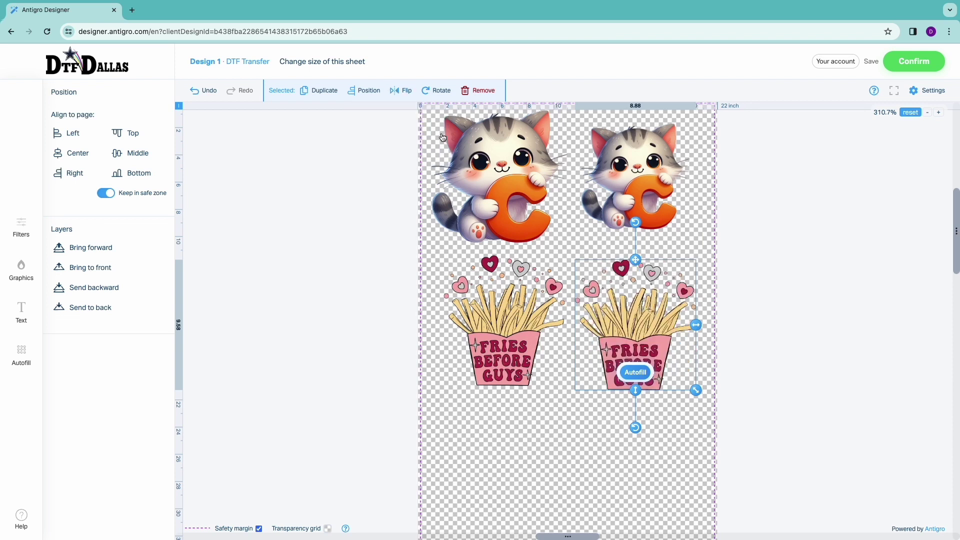
# - Rotate the fries copy 90° clockwise and nudge it into place
pyautogui.click(440, 92)
pyautogui.click(448, 124)
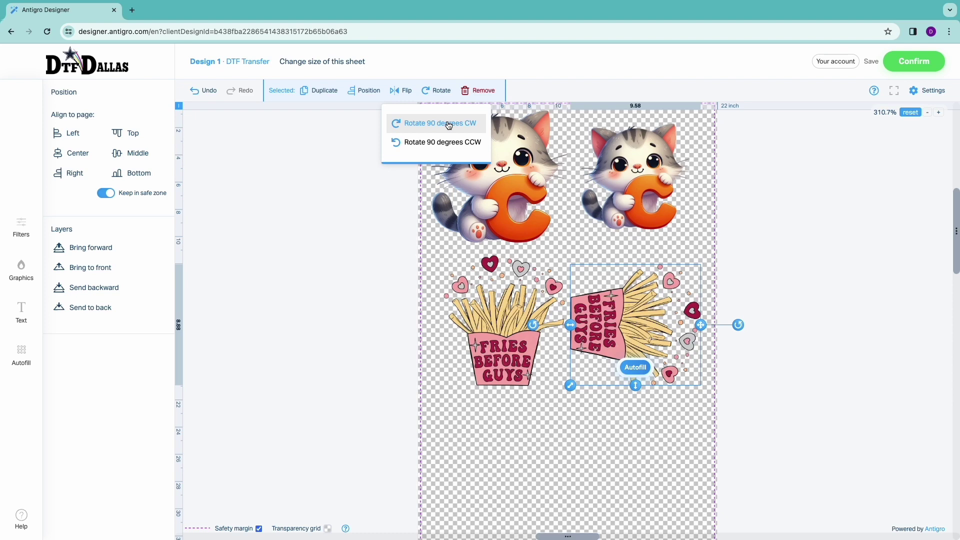
pyautogui.click(448, 125)
pyautogui.click(448, 124)
pyautogui.click(448, 125)
pyautogui.click(448, 125)
pyautogui.moveTo(619, 327); pyautogui.dragTo(625, 323)
pyautogui.click(664, 445)
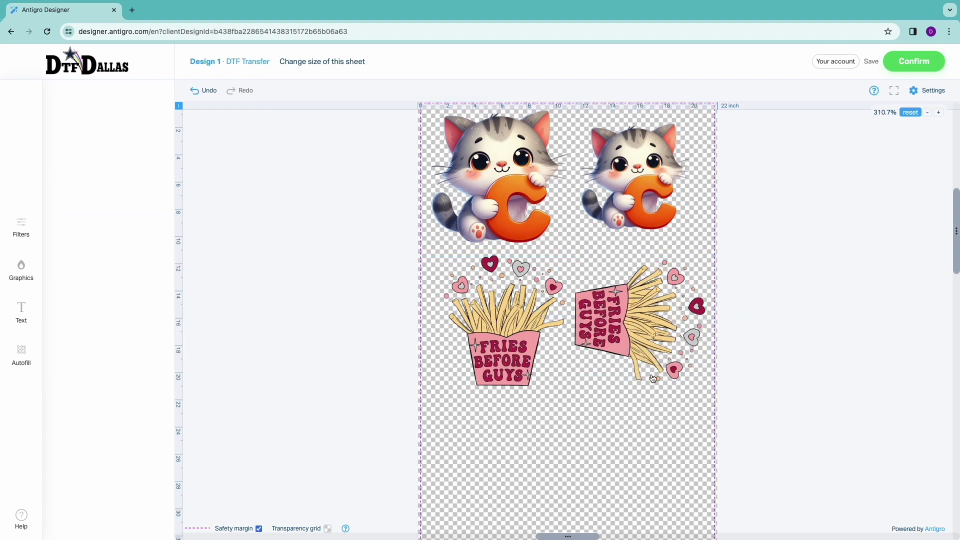
pyautogui.scroll(-2, 538, 395)
pyautogui.scroll(-3, 591, 382)
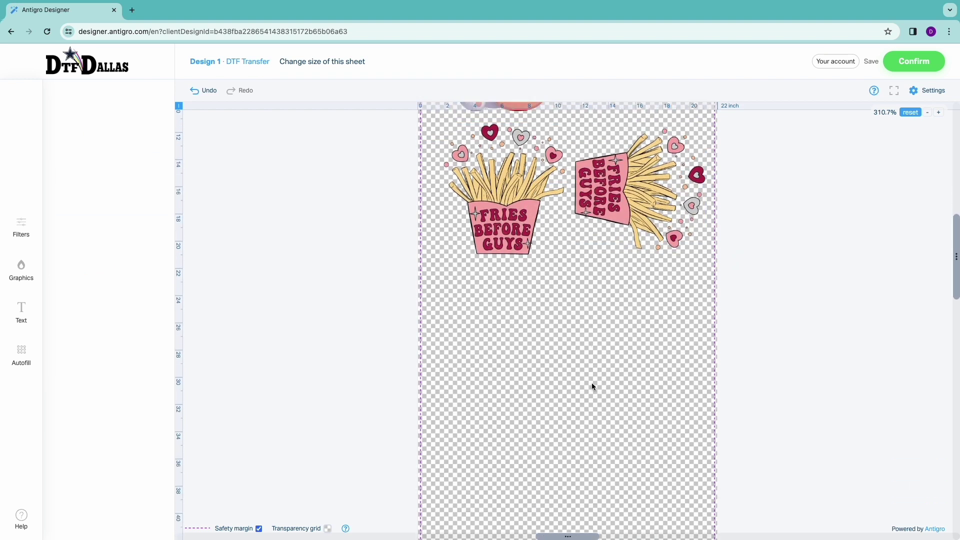
pyautogui.scroll(-1, 591, 383)
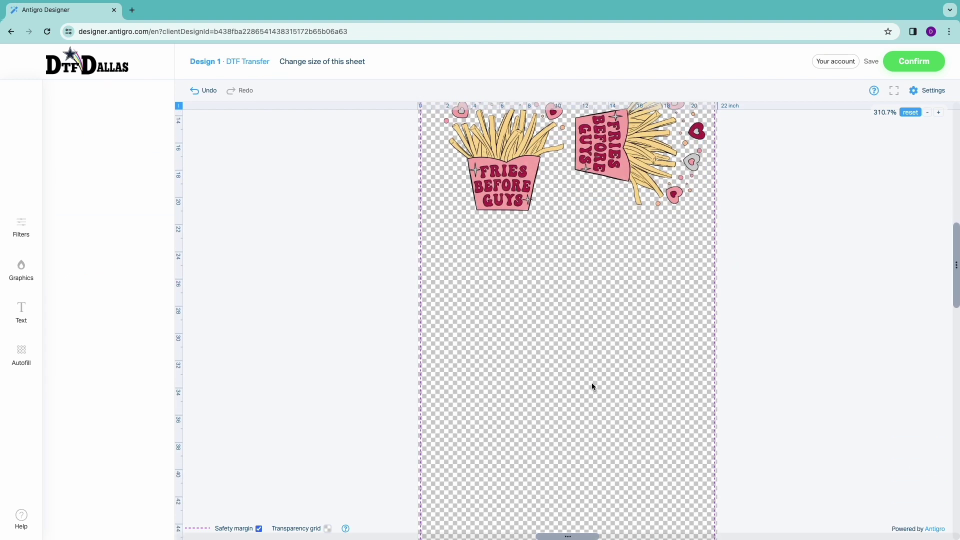
# - Add the Be Mine Valentine graphic below the fries, sized 9.48x7.22 inches
pyautogui.click(28, 269)
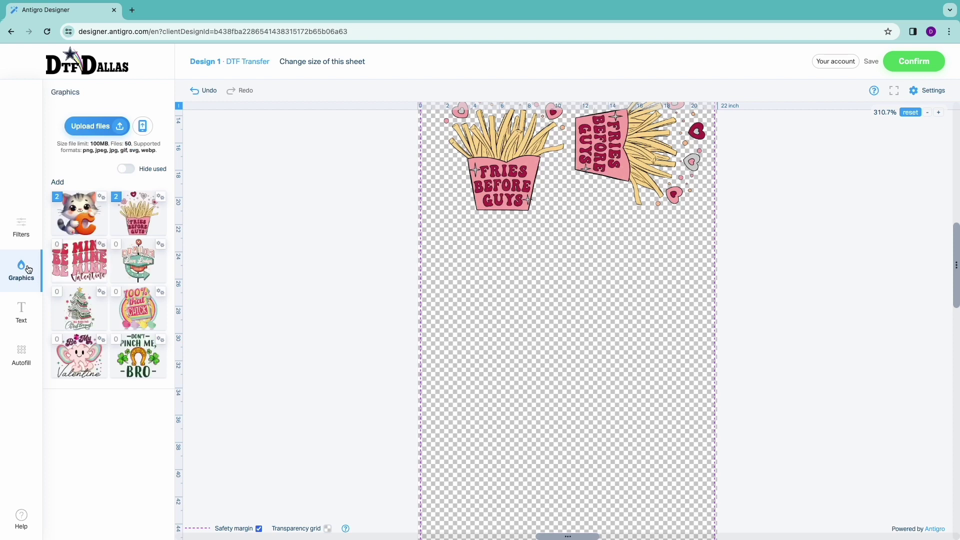
pyautogui.click(87, 264)
pyautogui.moveTo(584, 328); pyautogui.dragTo(526, 291)
pyautogui.moveTo(581, 338); pyautogui.dragTo(565, 327)
pyautogui.moveTo(536, 285); pyautogui.dragTo(534, 276)
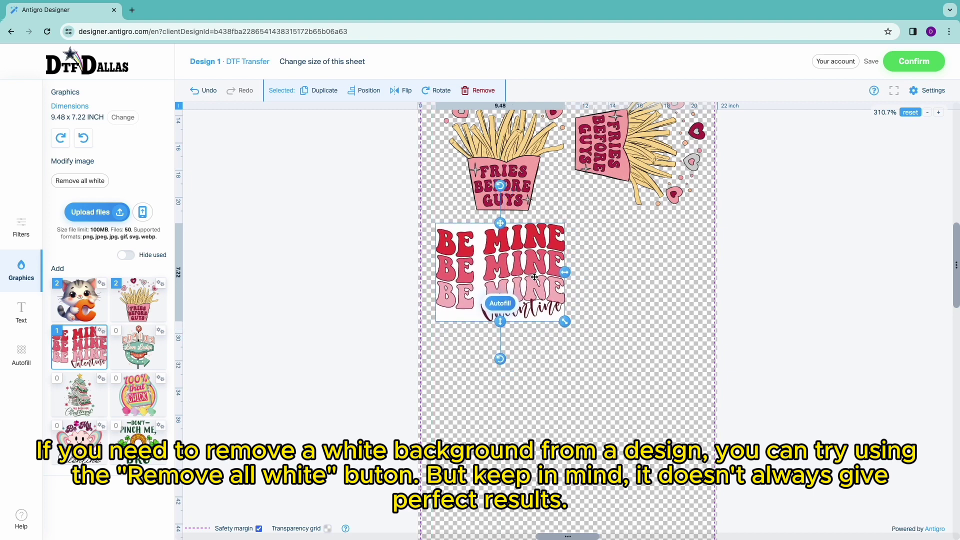
# - Remove all white from the Be Mine graphic's background
pyautogui.click(97, 185)
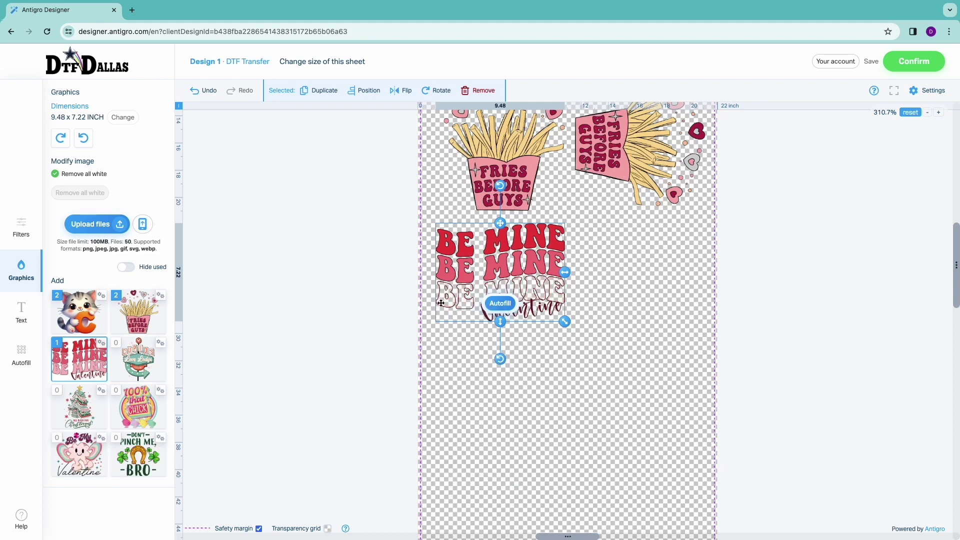
pyautogui.click(199, 90)
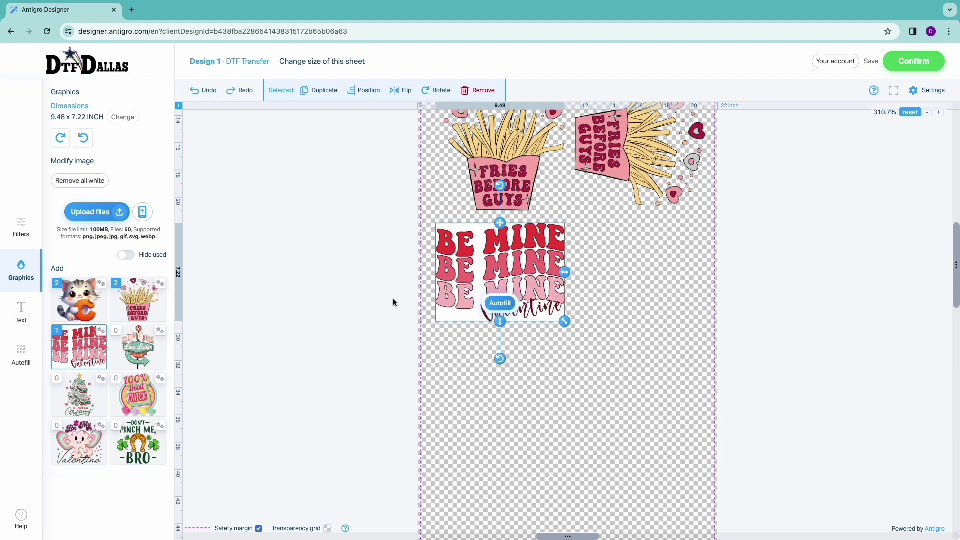
pyautogui.click(240, 92)
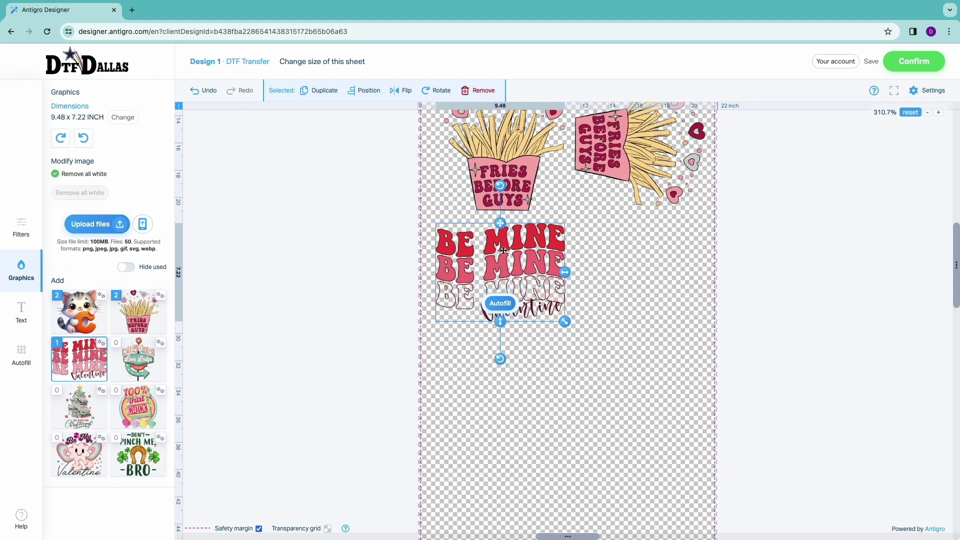
pyautogui.moveTo(503, 250); pyautogui.dragTo(499, 254)
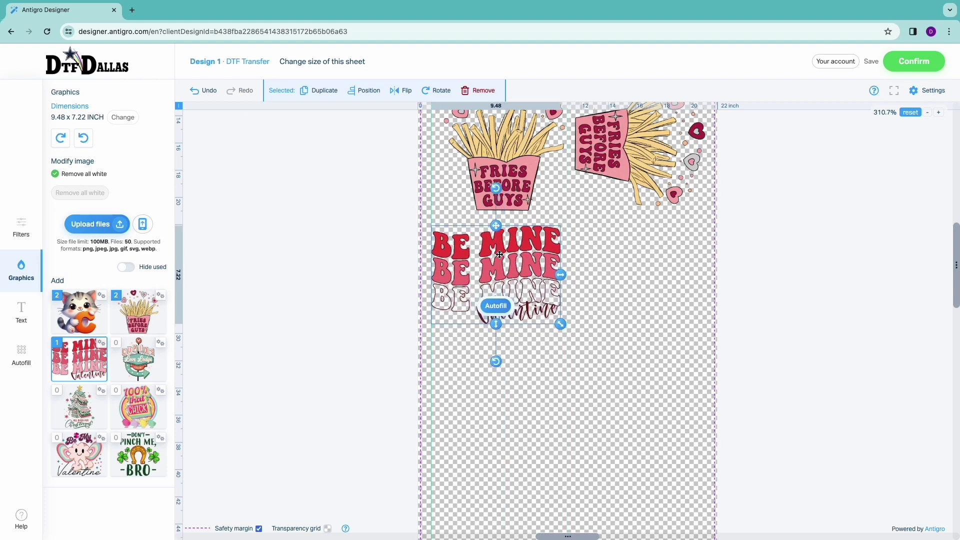
pyautogui.click(239, 179)
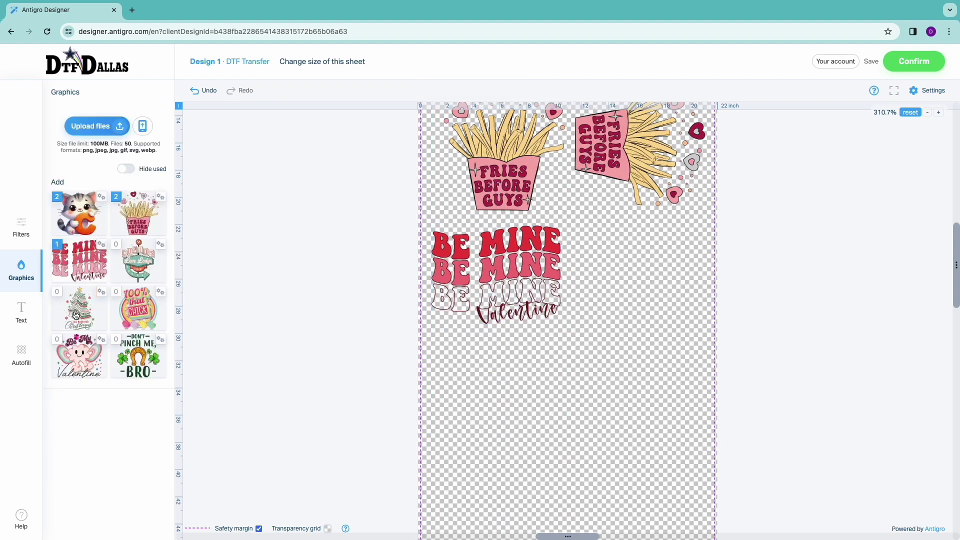
# - Add a second, slightly smaller Be Mine graphic beside the first
pyautogui.click(79, 261)
pyautogui.moveTo(562, 348); pyautogui.dragTo(633, 304)
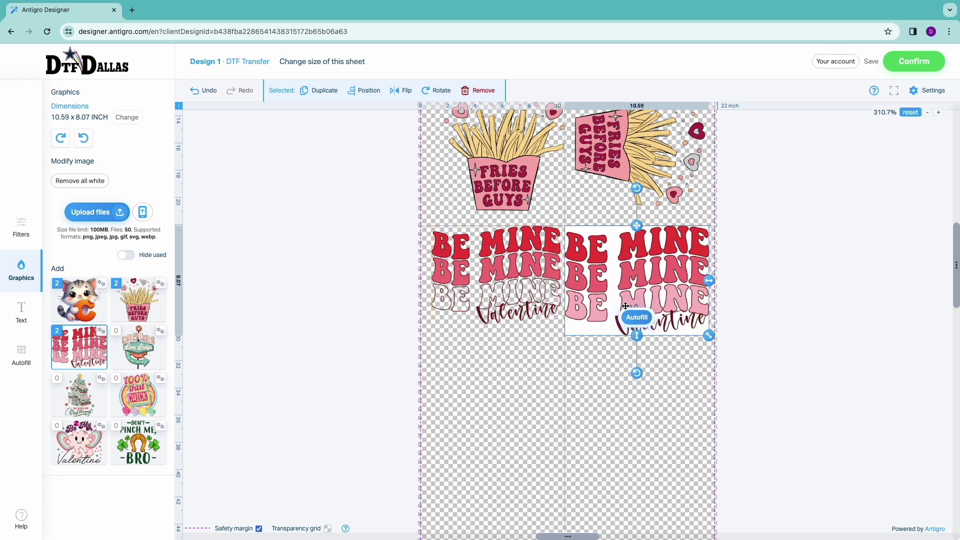
pyautogui.moveTo(707, 335); pyautogui.dragTo(685, 318)
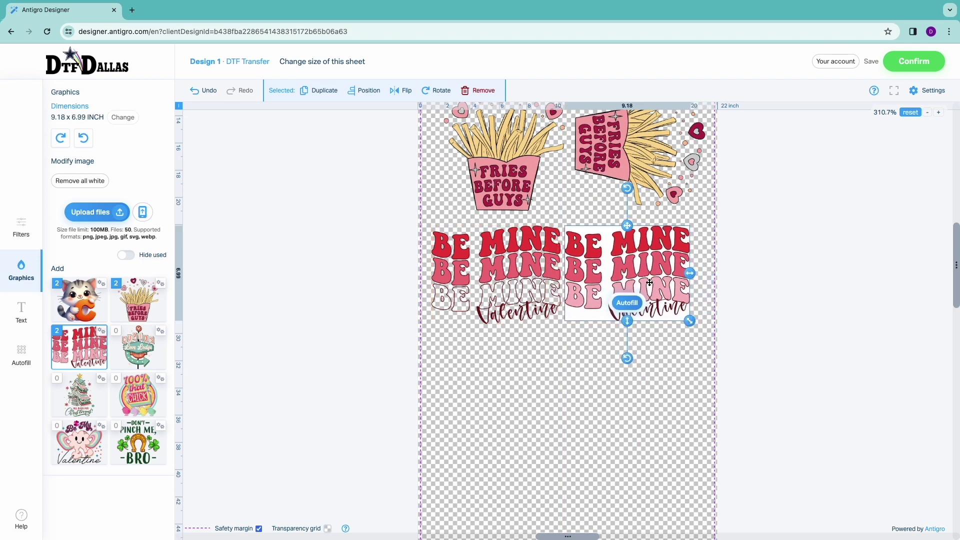
pyautogui.moveTo(650, 283); pyautogui.dragTo(659, 310)
pyautogui.click(697, 371)
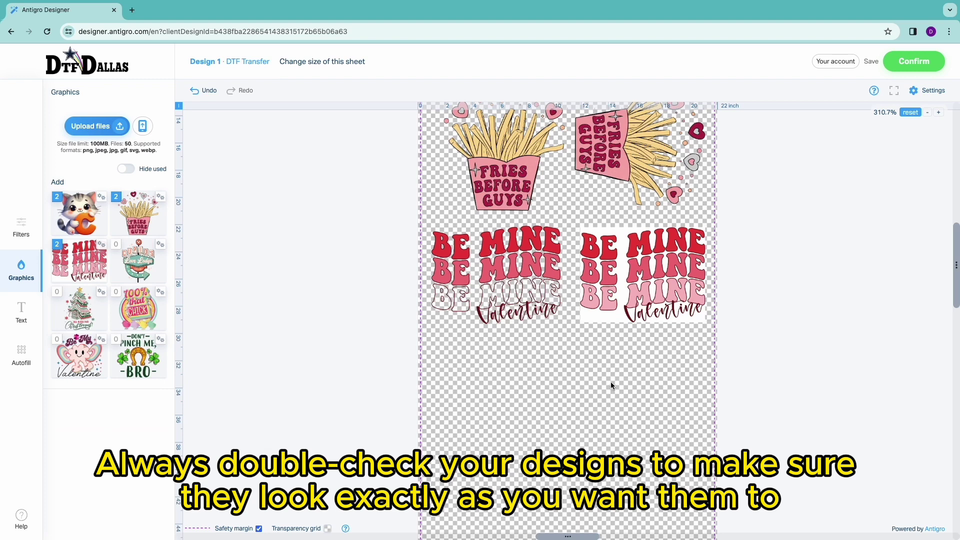
pyautogui.scroll(-3, 610, 382)
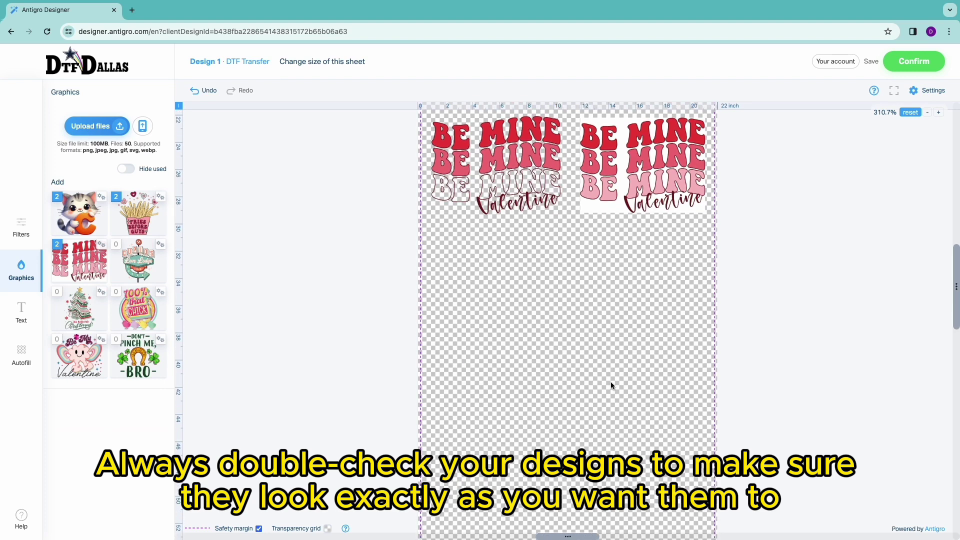
# - Add the Cupid's Love Lodge sign below Be Mine and review its 241-DPI low-resolution warning
pyautogui.click(149, 265)
pyautogui.moveTo(577, 320); pyautogui.dragTo(500, 303)
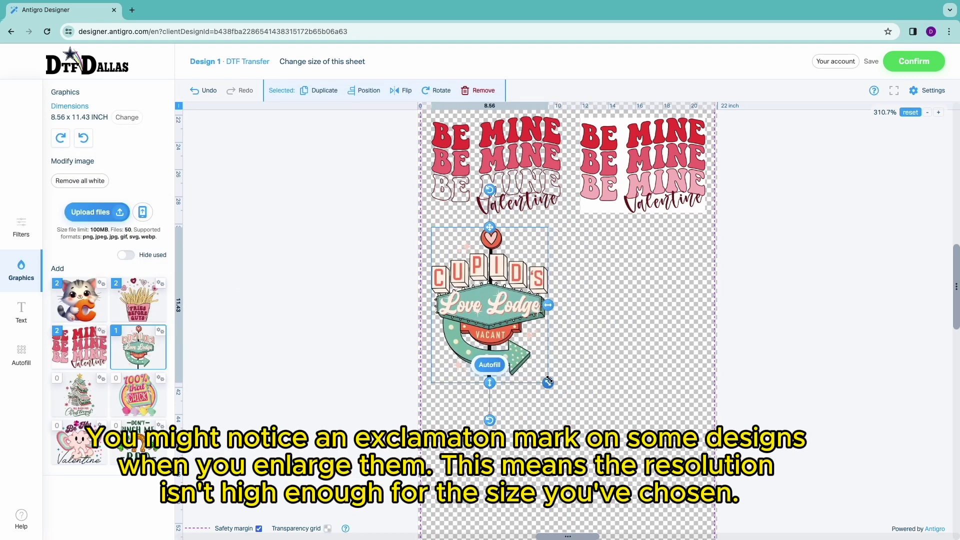
pyautogui.moveTo(547, 383); pyautogui.dragTo(580, 418)
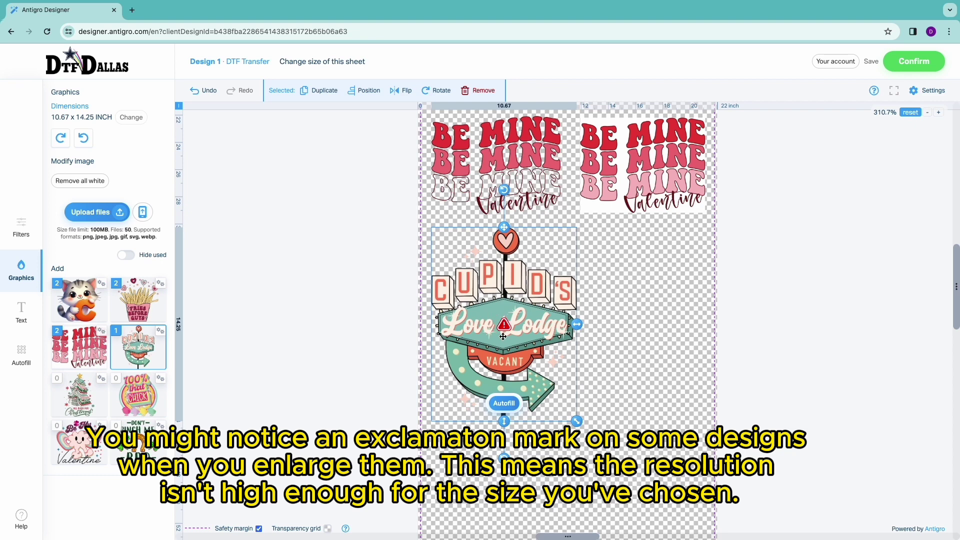
pyautogui.click(632, 313)
pyautogui.click(504, 325)
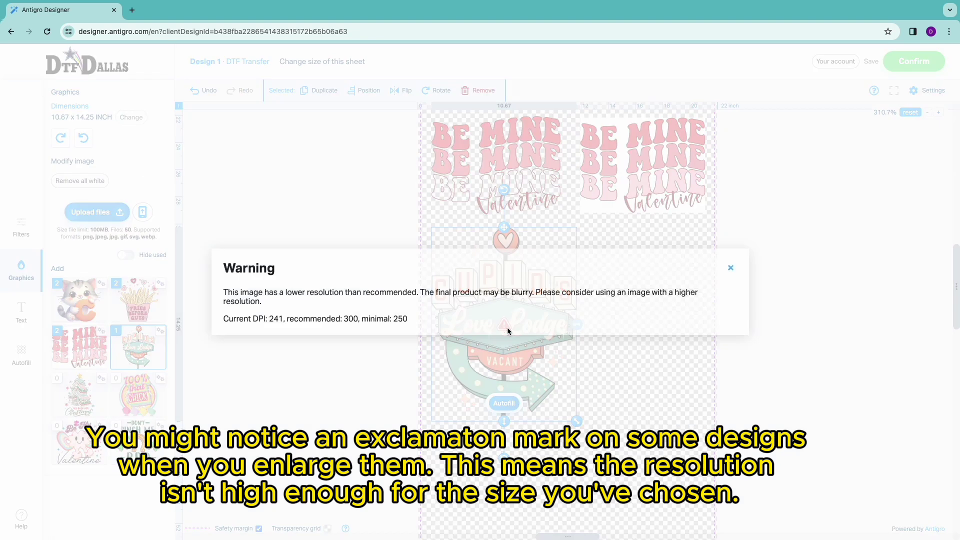
pyautogui.moveTo(286, 319); pyautogui.dragTo(417, 325)
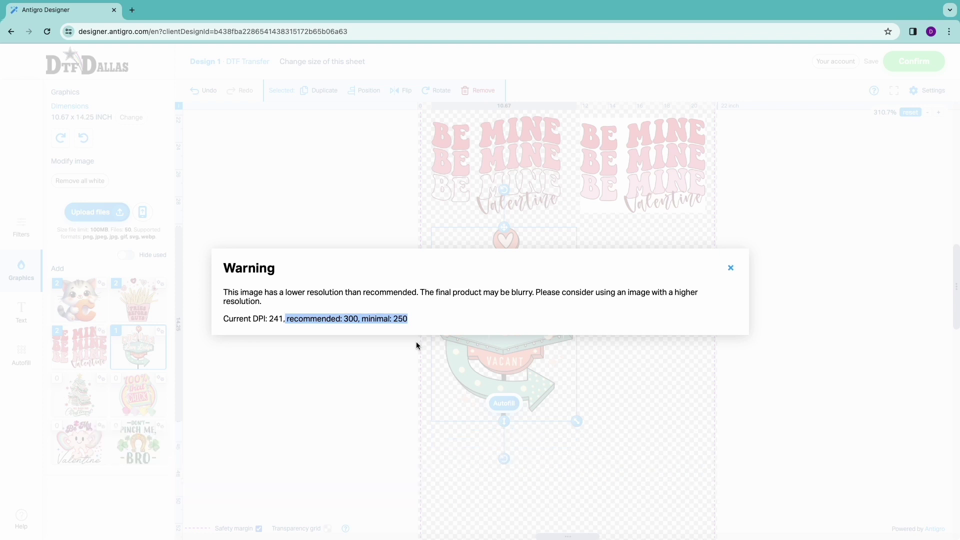
pyautogui.moveTo(268, 323); pyautogui.dragTo(283, 324)
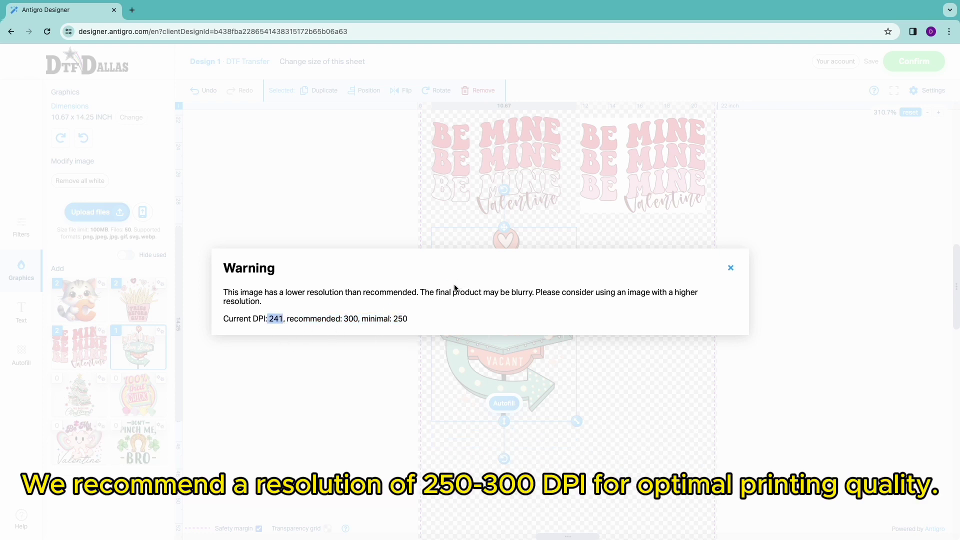
pyautogui.moveTo(417, 295); pyautogui.dragTo(535, 295)
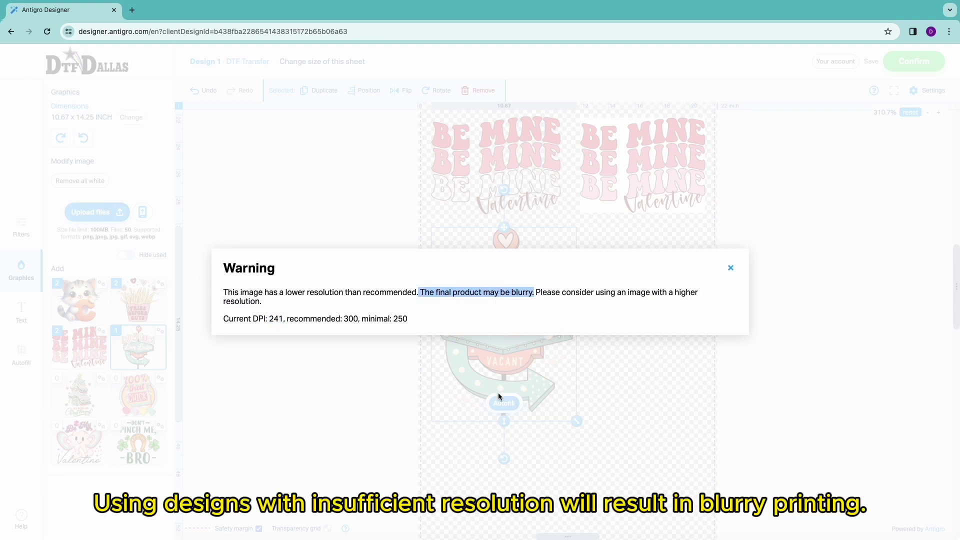
pyautogui.click(731, 268)
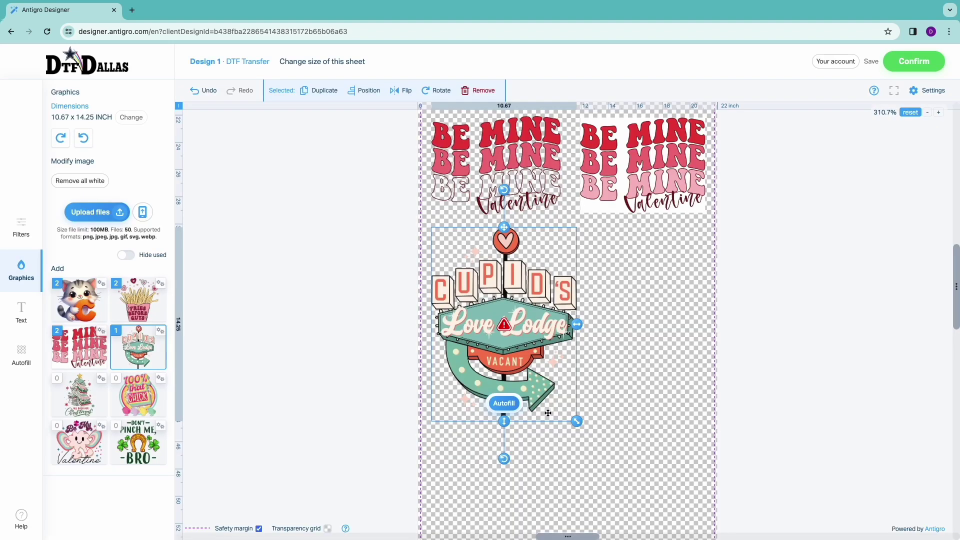
# - Shrink the sign to about 8.5 inches wide and place an 8.86 x 11.83 copy beside it
pyautogui.moveTo(577, 421); pyautogui.dragTo(547, 381)
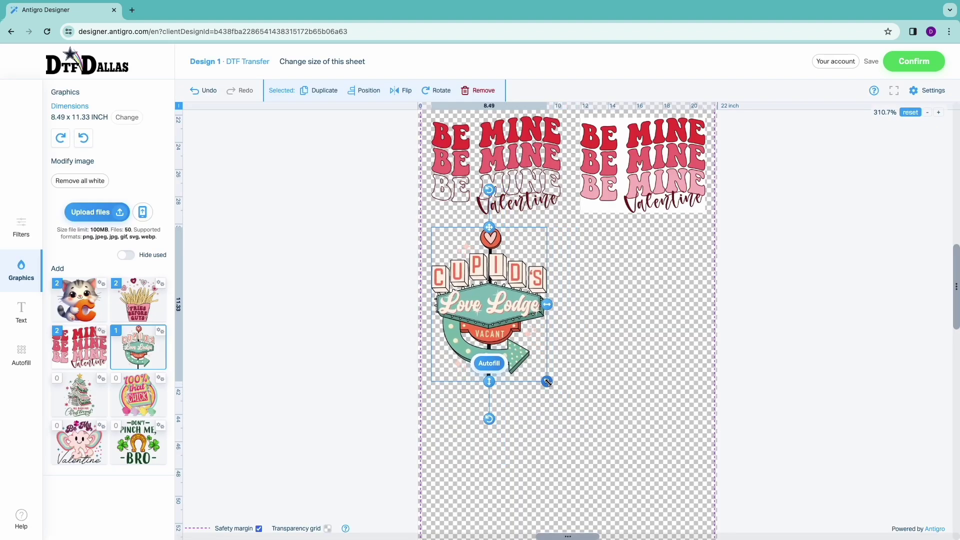
pyautogui.moveTo(504, 312); pyautogui.dragTo(514, 311)
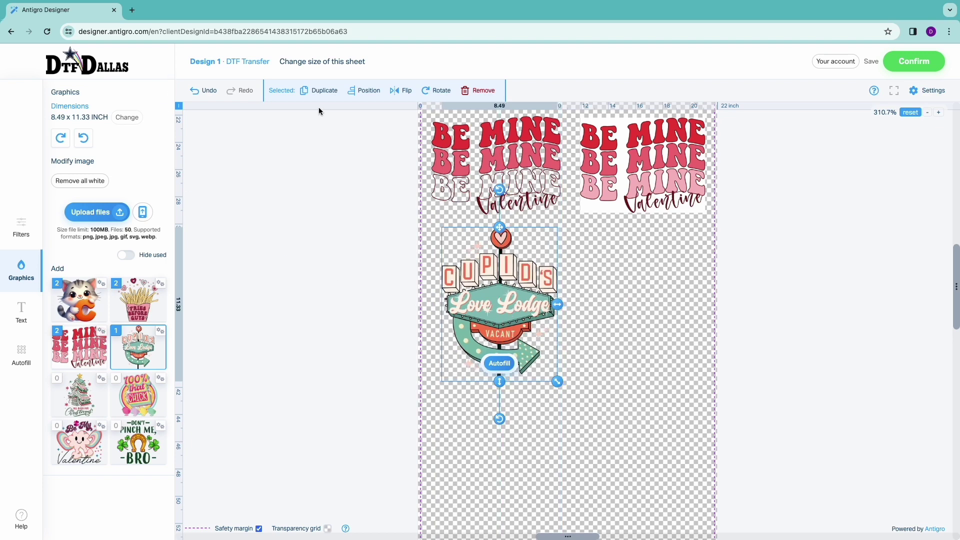
pyautogui.click(318, 91)
pyautogui.moveTo(528, 328); pyautogui.dragTo(652, 303)
pyautogui.moveTo(687, 382); pyautogui.dragTo(691, 386)
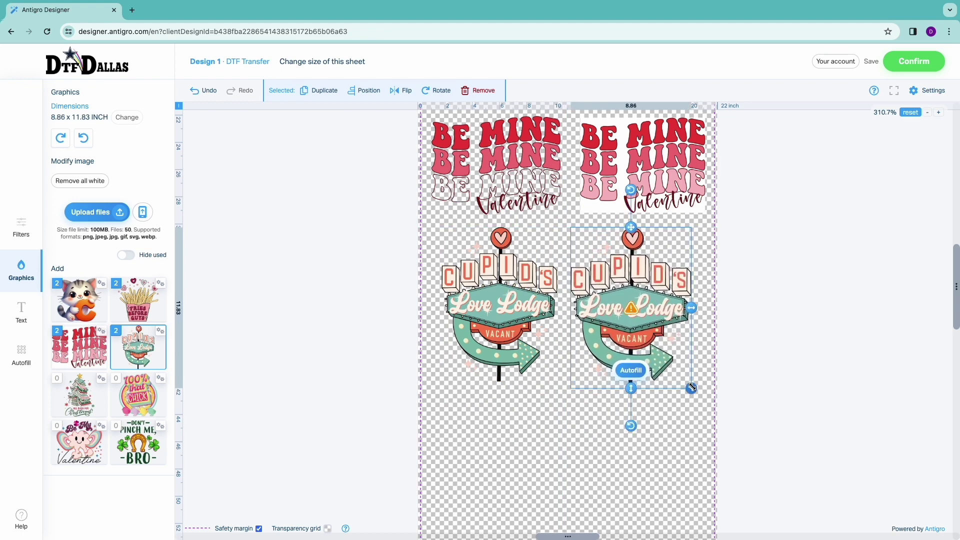
pyautogui.moveTo(647, 310); pyautogui.dragTo(652, 306)
pyautogui.click(659, 443)
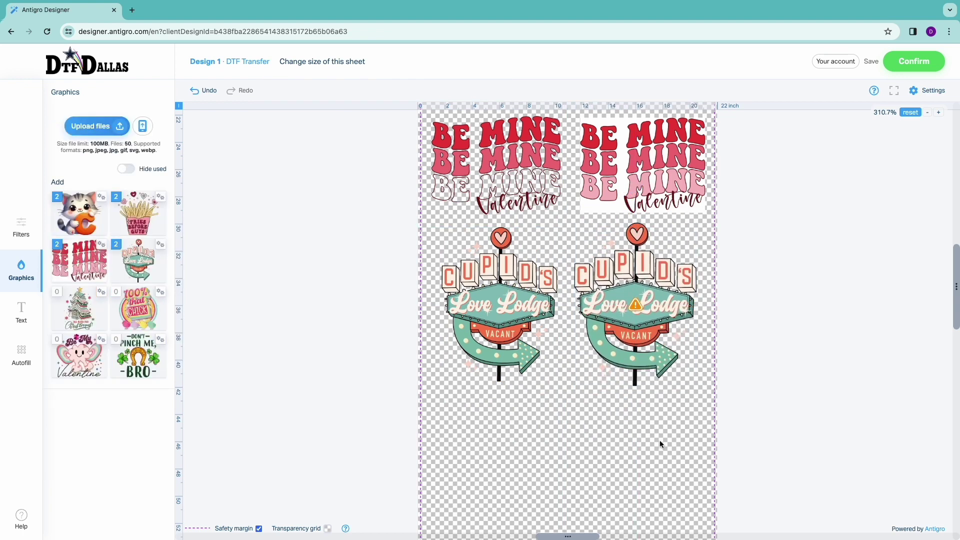
# - Add the Don't Pinch Me Bro design, check its 56-DPI warning, and shrink it tiny
pyautogui.scroll(-3, 691, 407)
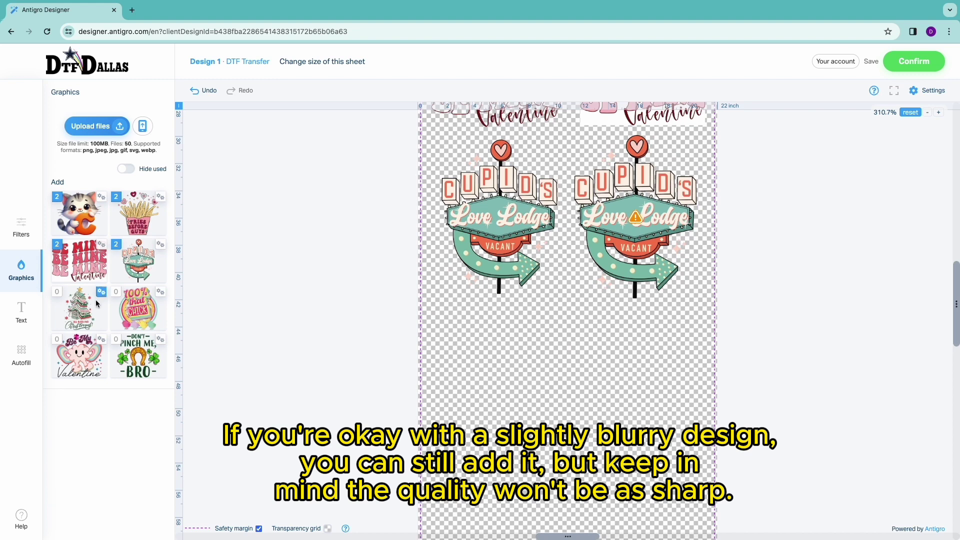
pyautogui.click(138, 356)
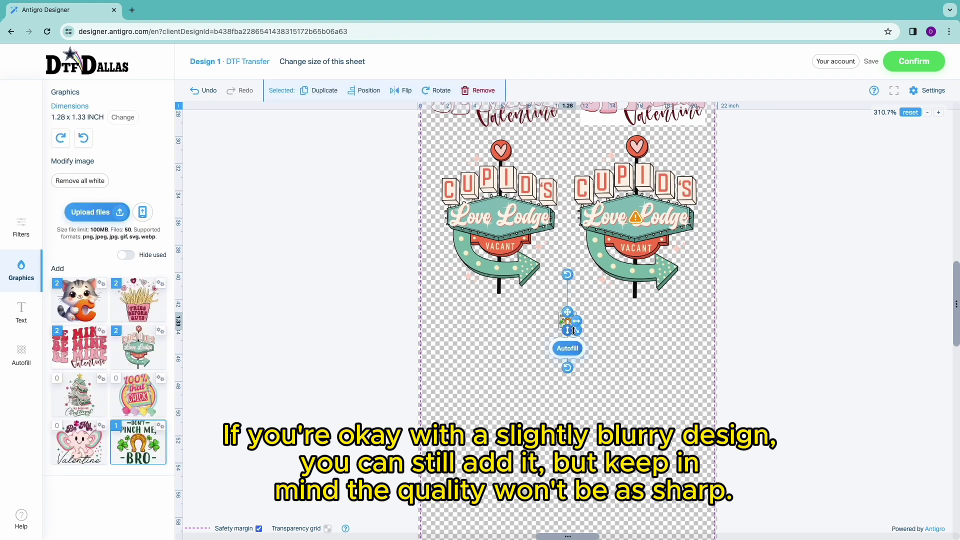
pyautogui.moveTo(573, 331); pyautogui.dragTo(685, 439)
pyautogui.moveTo(625, 300); pyautogui.dragTo(481, 343)
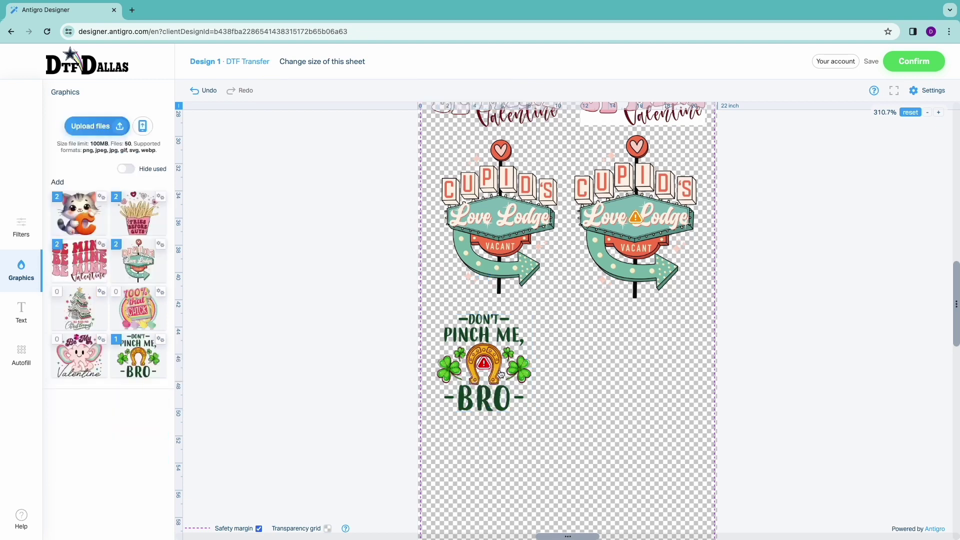
pyautogui.click(483, 363)
pyautogui.doubleClick(273, 320)
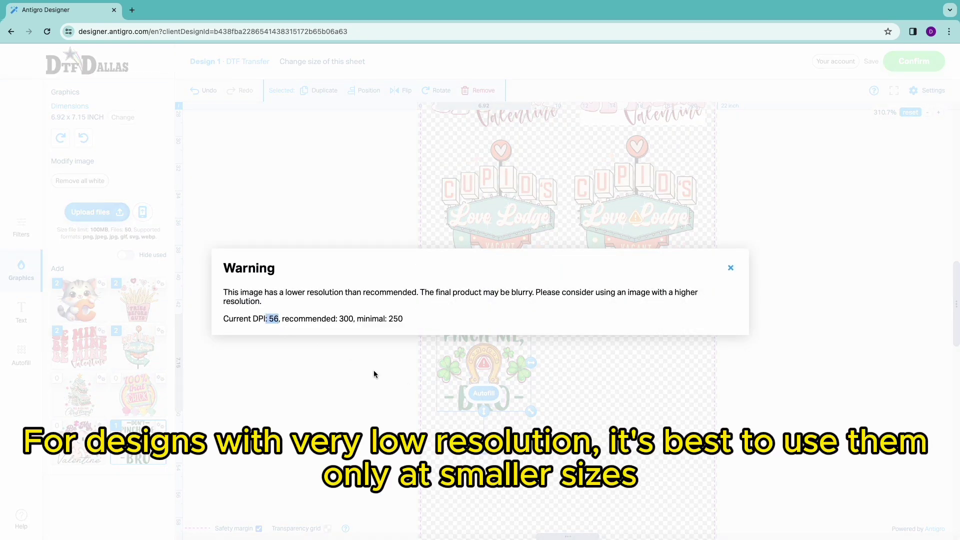
pyautogui.click(729, 272)
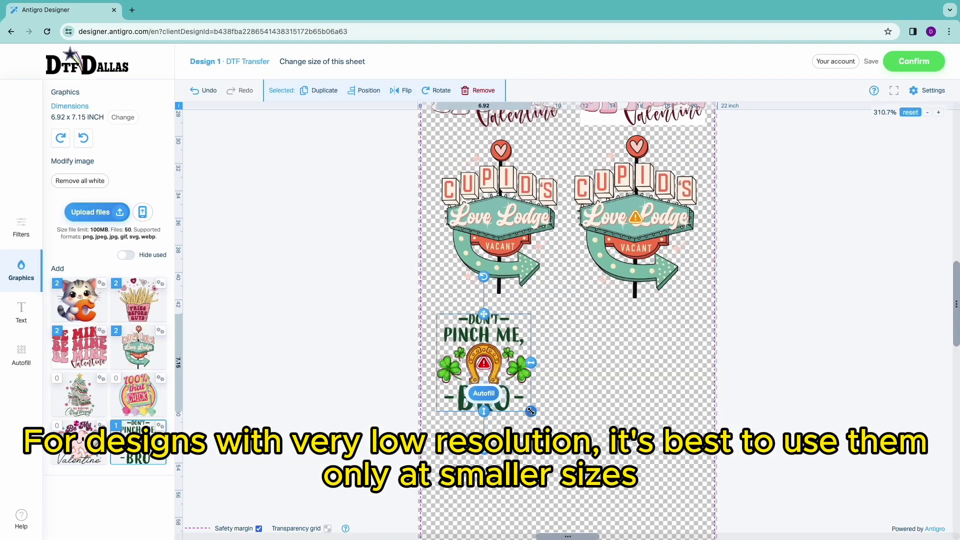
pyautogui.moveTo(530, 411); pyautogui.dragTo(454, 332)
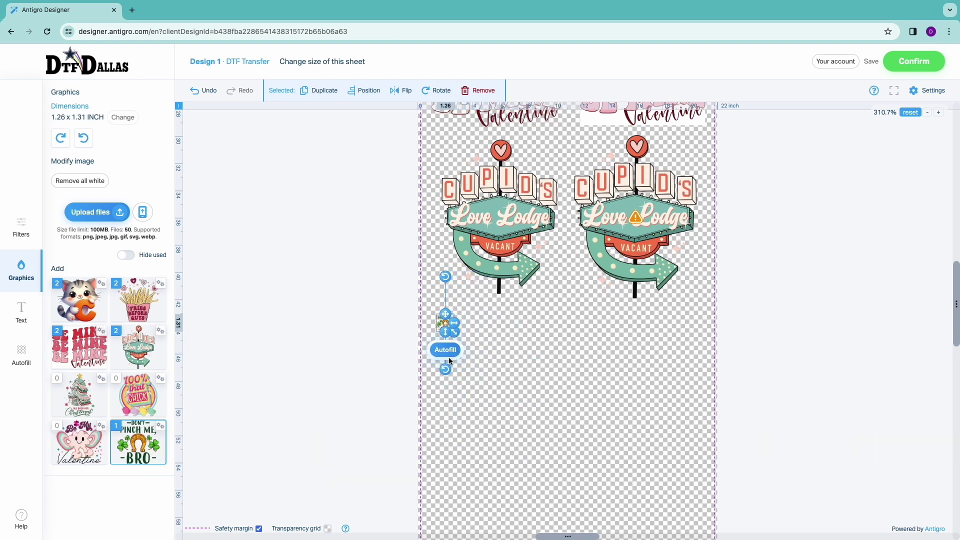
# - Duplicate the Pinch Me Bro design twice into a row of three
pyautogui.click(446, 351)
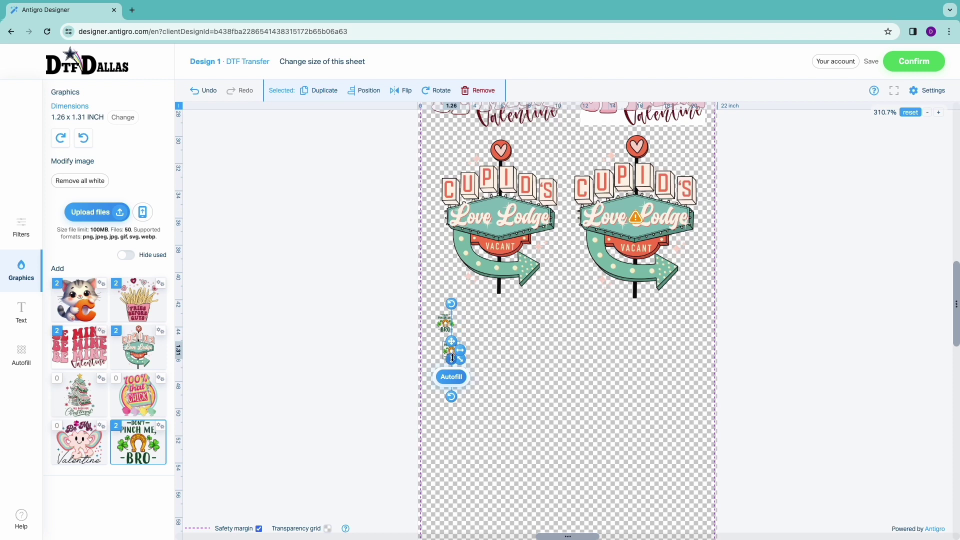
pyautogui.moveTo(450, 352); pyautogui.dragTo(464, 323)
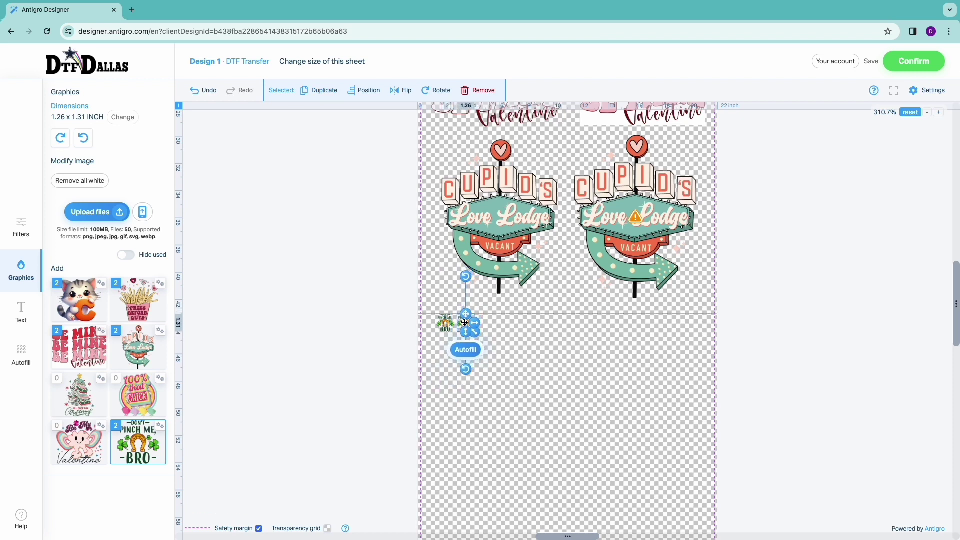
pyautogui.click(517, 345)
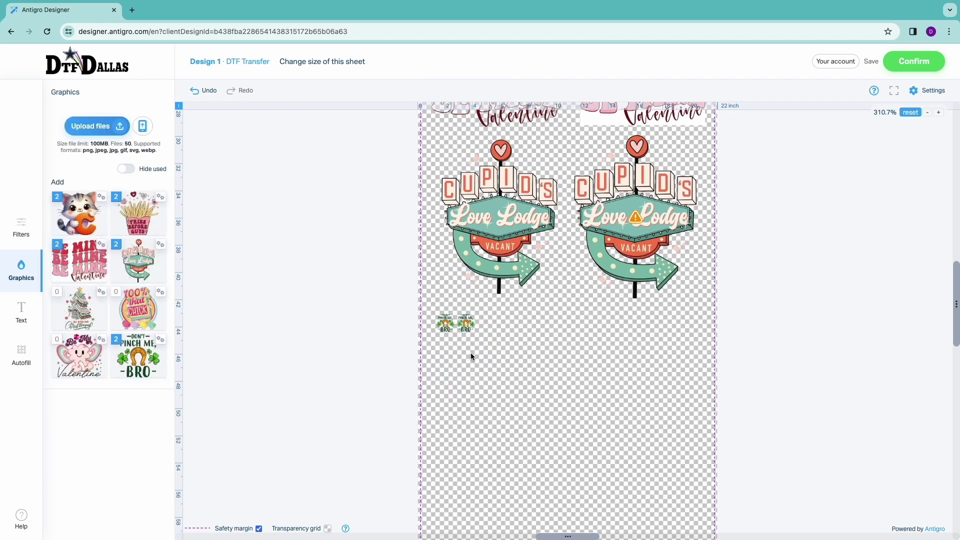
pyautogui.click(466, 324)
pyautogui.click(319, 90)
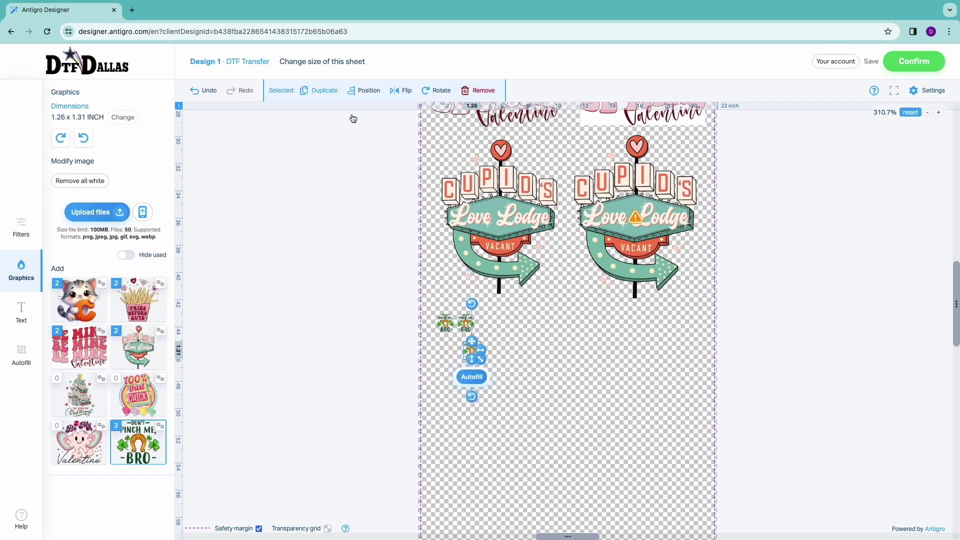
pyautogui.moveTo(472, 348); pyautogui.dragTo(487, 320)
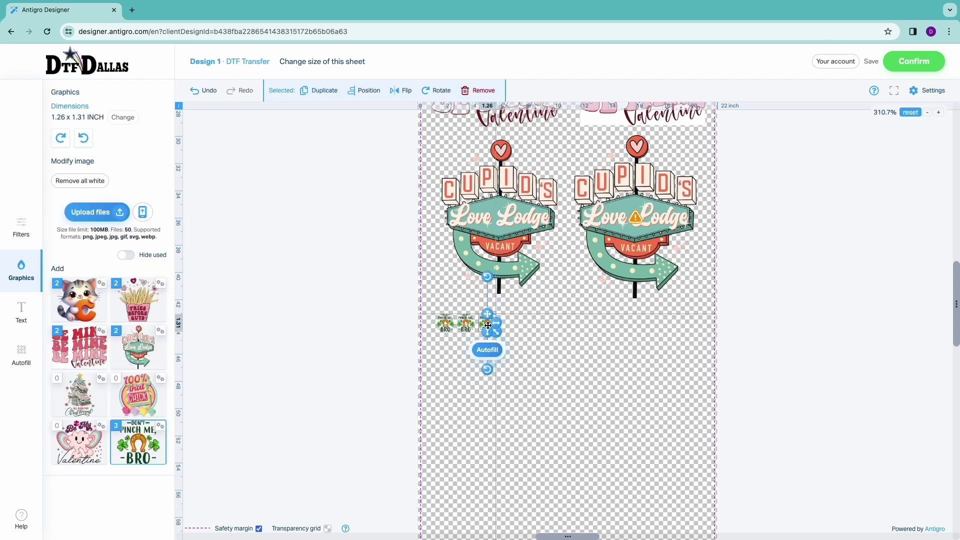
pyautogui.click(547, 403)
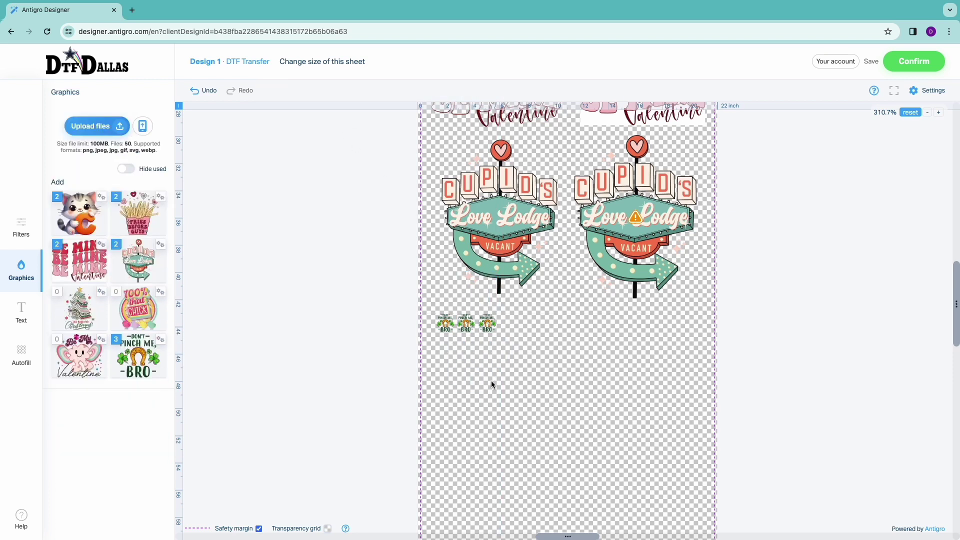
pyautogui.scroll(-3, 491, 380)
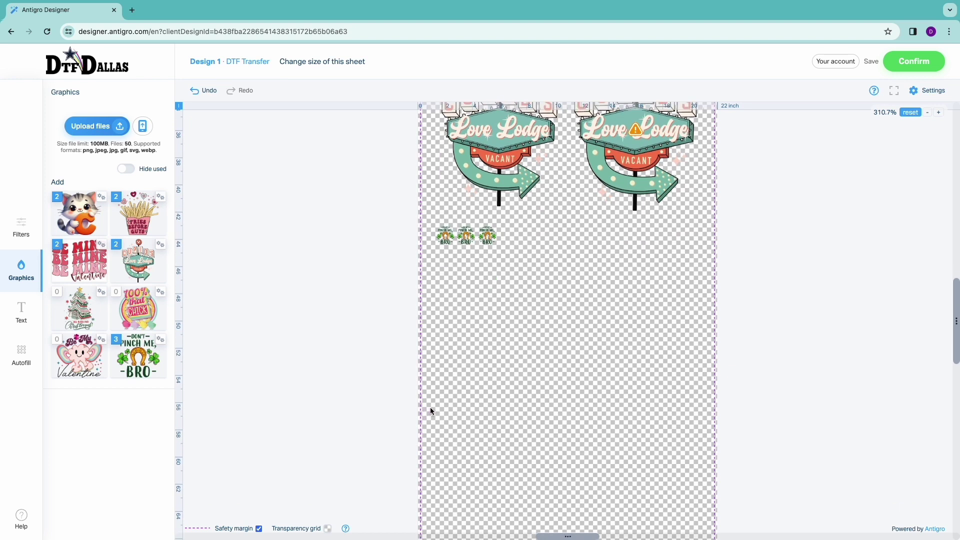
# - Add the 100% that Chick design near the left edge at 5.13 x 5.84 inches
pyautogui.click(138, 308)
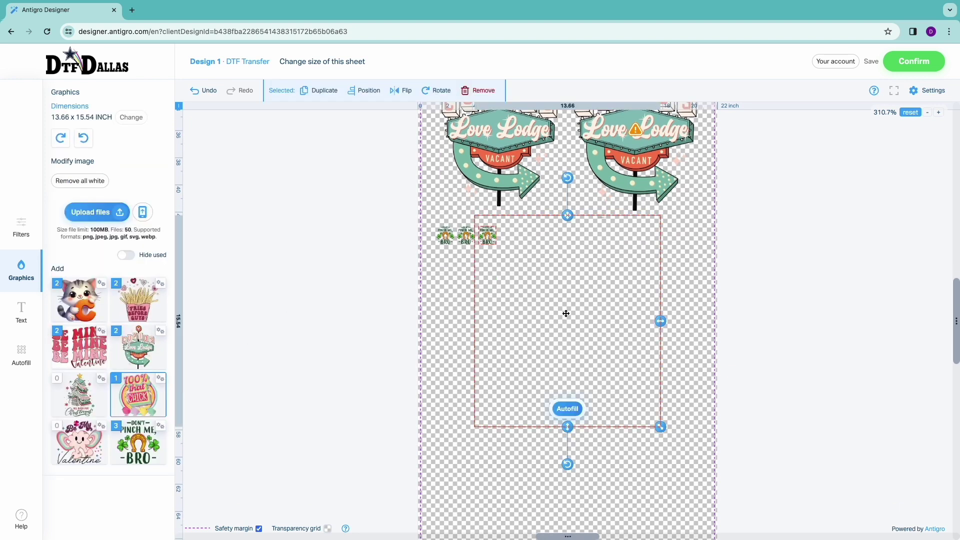
pyautogui.moveTo(598, 331); pyautogui.dragTo(581, 365)
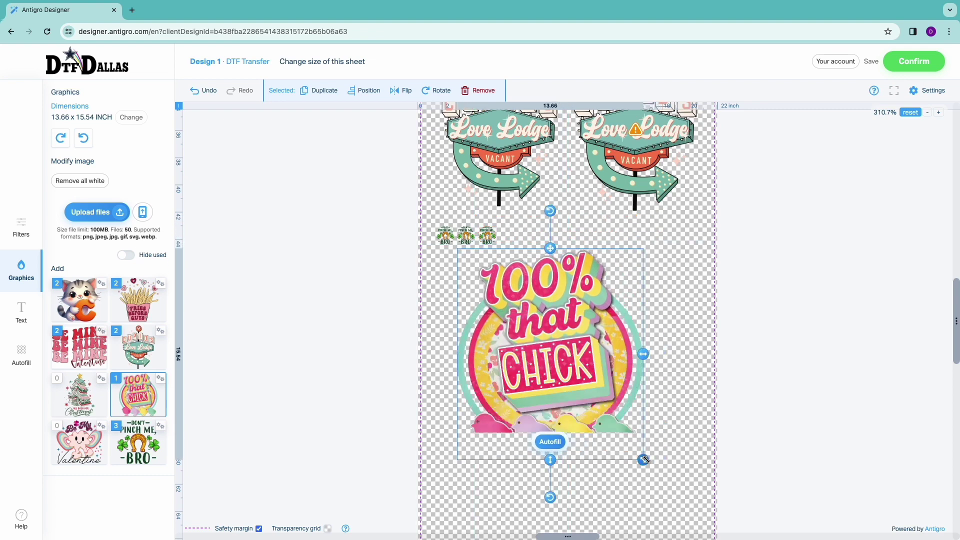
pyautogui.moveTo(645, 459); pyautogui.dragTo(528, 329)
pyautogui.moveTo(502, 287); pyautogui.dragTo(469, 292)
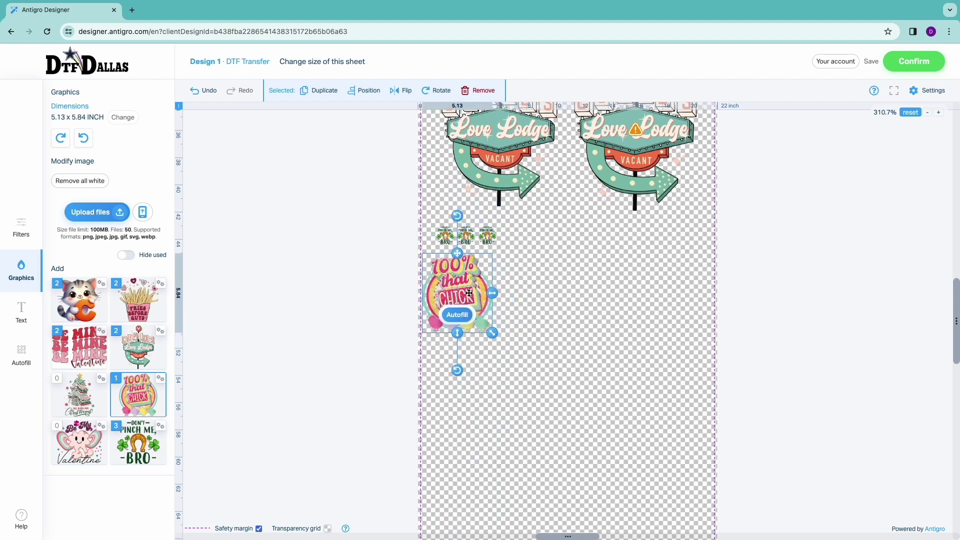
# - Autofill 15 Chick copies rightward with a 0.2-inch gap into a 4x4 grid
pyautogui.click(22, 352)
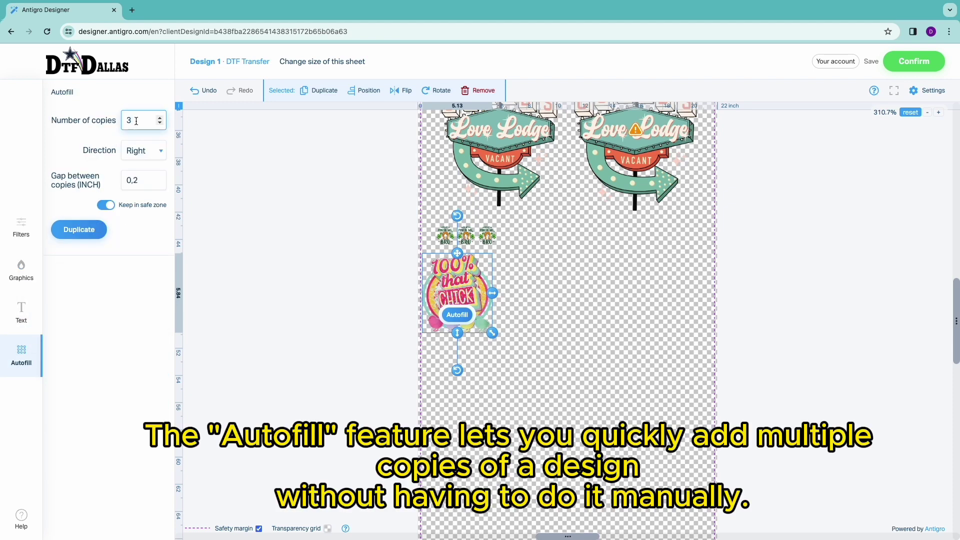
pyautogui.click(159, 118)
pyautogui.click(159, 118)
pyautogui.click(78, 229)
pyautogui.scroll(-2, 722, 319)
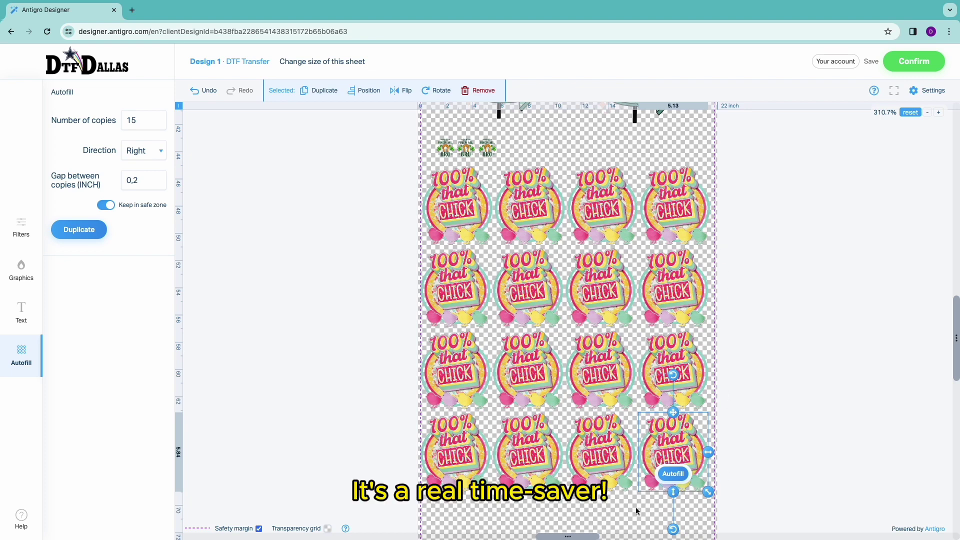
pyautogui.click(635, 506)
pyautogui.scroll(-5, 661, 255)
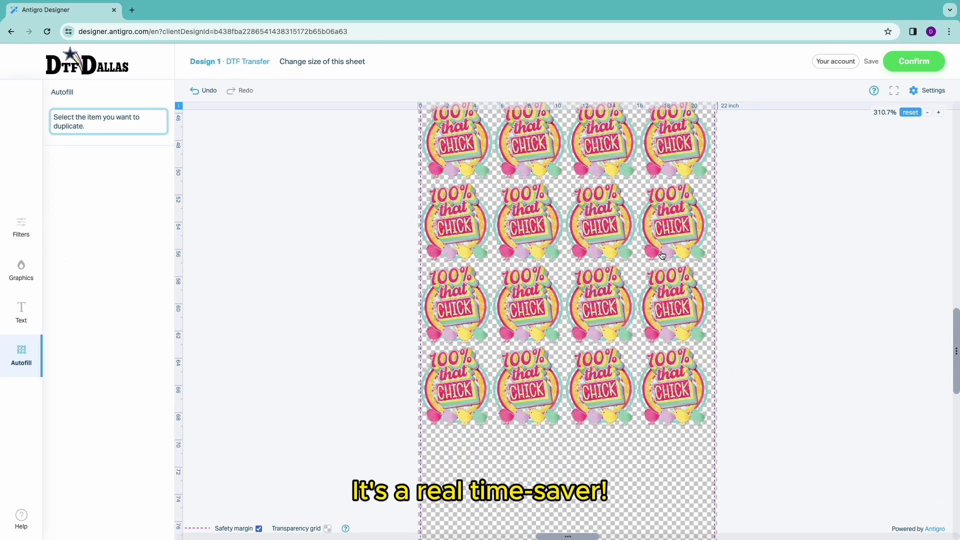
pyautogui.scroll(-1, 661, 255)
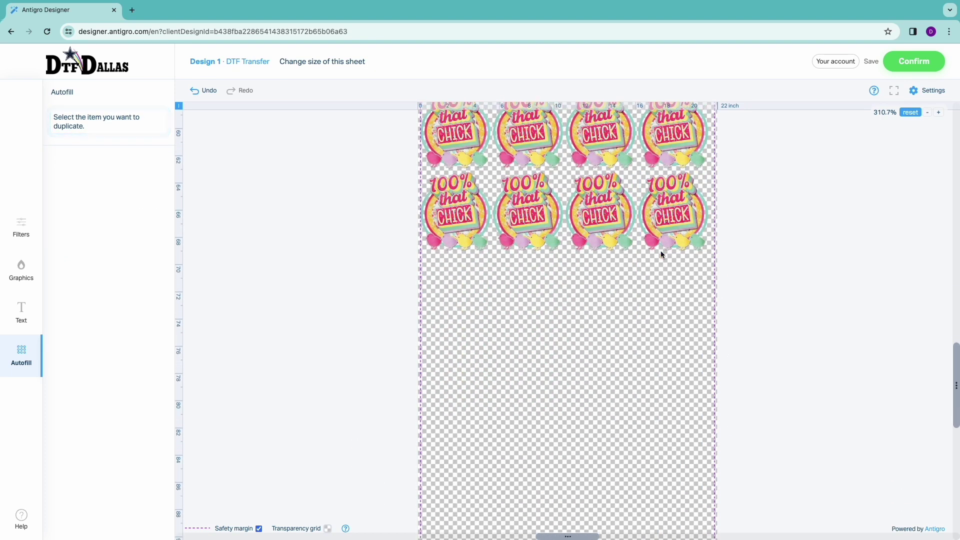
pyautogui.click(21, 270)
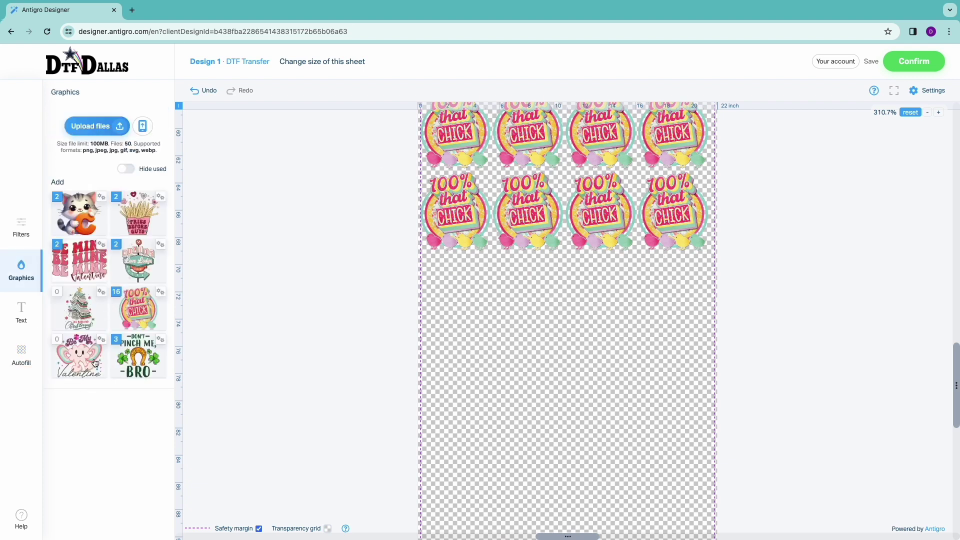
# - Add three Be My Valentine copies and arrange them in a grid below the Chick rows
pyautogui.click(78, 350)
pyautogui.moveTo(561, 329); pyautogui.dragTo(563, 297)
pyautogui.click(321, 91)
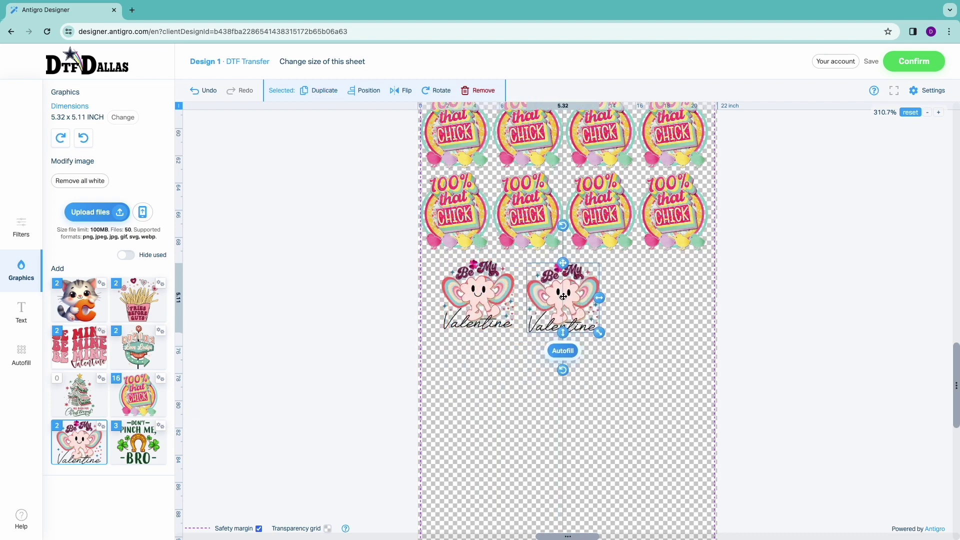
pyautogui.click(321, 91)
pyautogui.moveTo(536, 285); pyautogui.dragTo(472, 360)
pyautogui.click(487, 282)
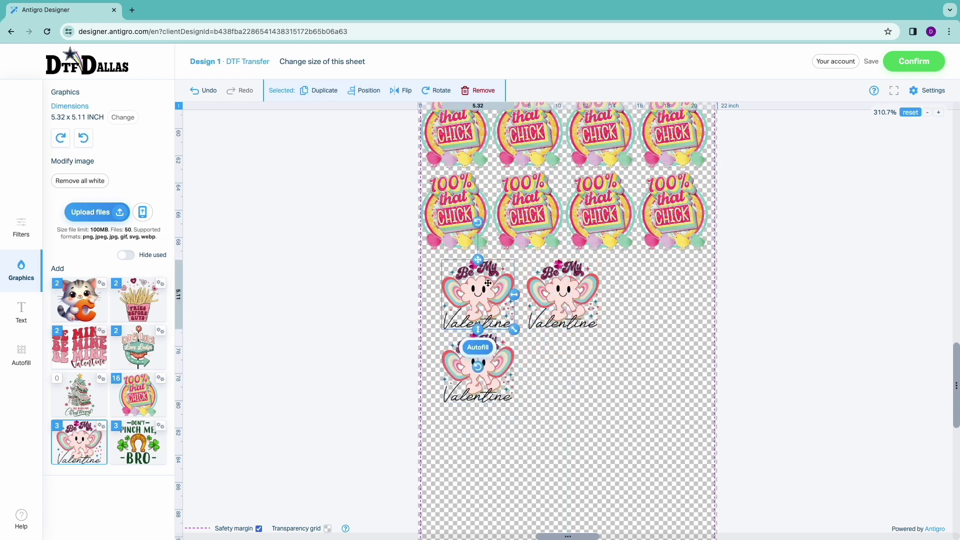
pyautogui.moveTo(488, 283); pyautogui.dragTo(481, 277)
pyautogui.moveTo(561, 294); pyautogui.dragTo(549, 289)
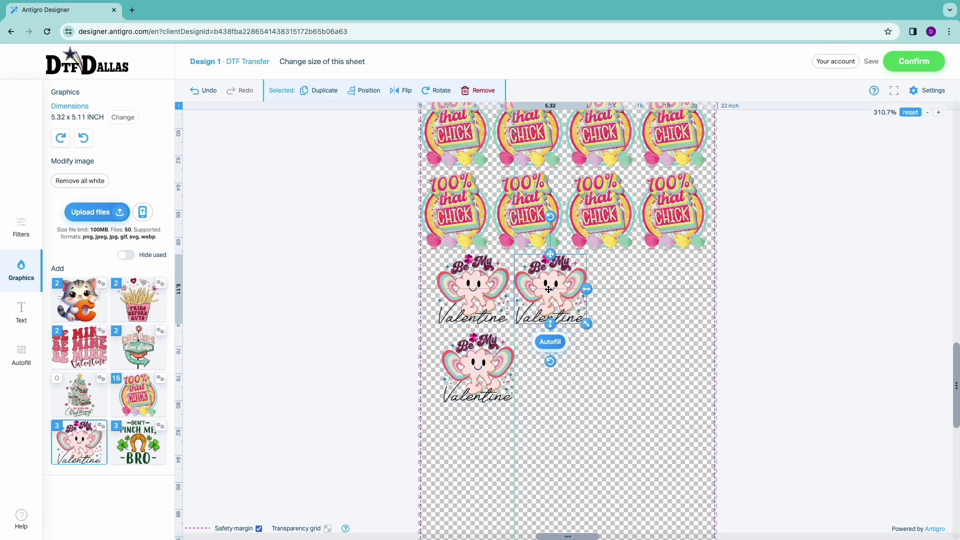
pyautogui.moveTo(491, 361); pyautogui.dragTo(474, 359)
pyautogui.click(554, 362)
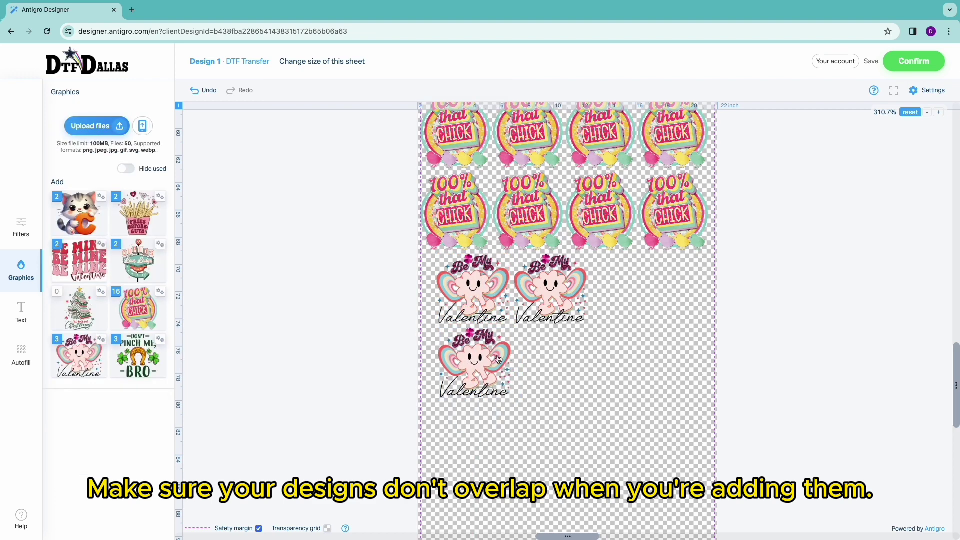
# - Add two more Valentine copies, filling the bottom slot and enlarging one to 7.89 x 7.58 inches
pyautogui.click(79, 356)
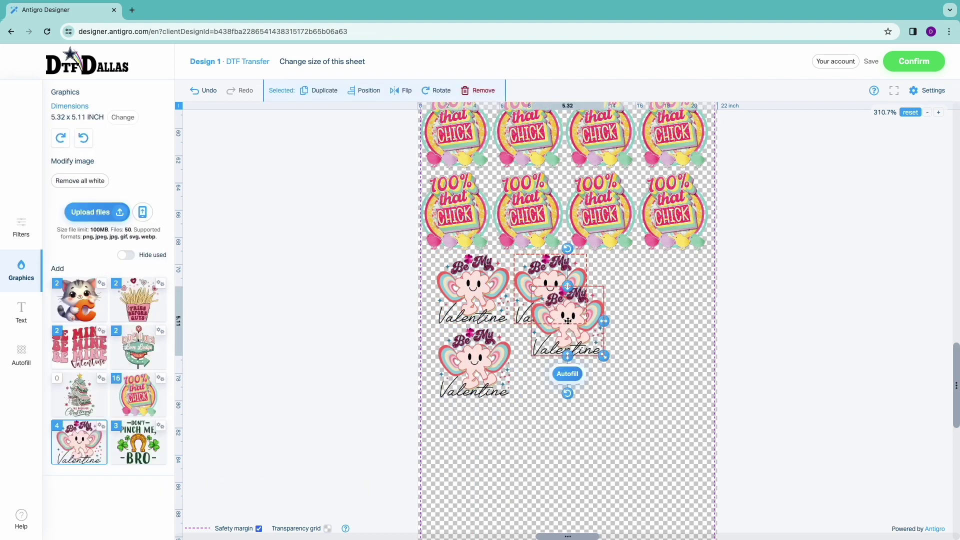
pyautogui.moveTo(568, 321); pyautogui.dragTo(493, 362)
pyautogui.click(632, 364)
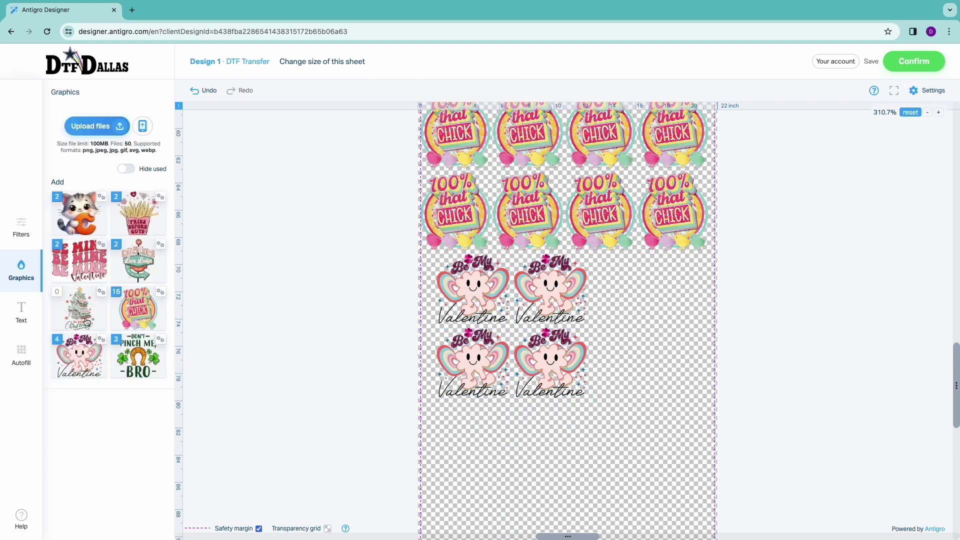
pyautogui.click(88, 360)
pyautogui.moveTo(568, 321); pyautogui.dragTo(632, 308)
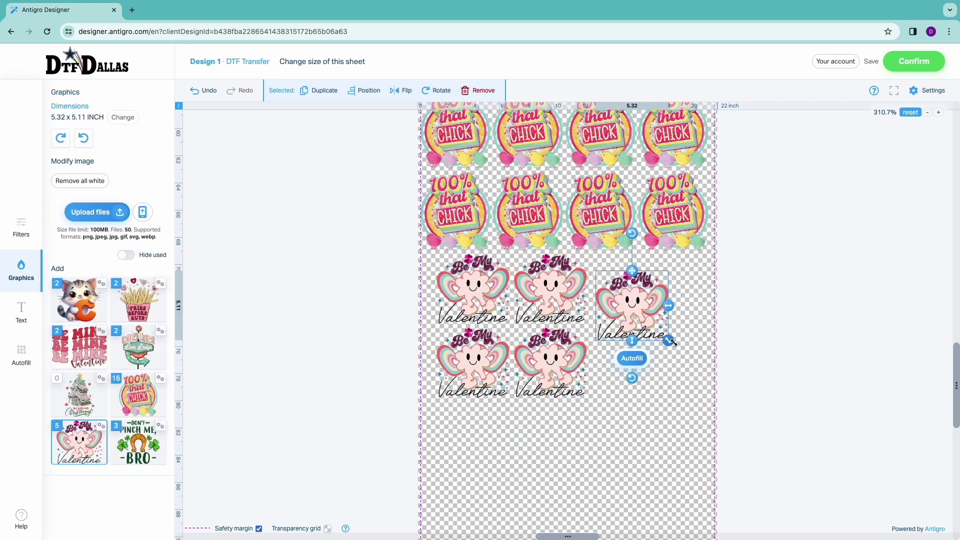
pyautogui.moveTo(673, 342); pyautogui.dragTo(706, 373)
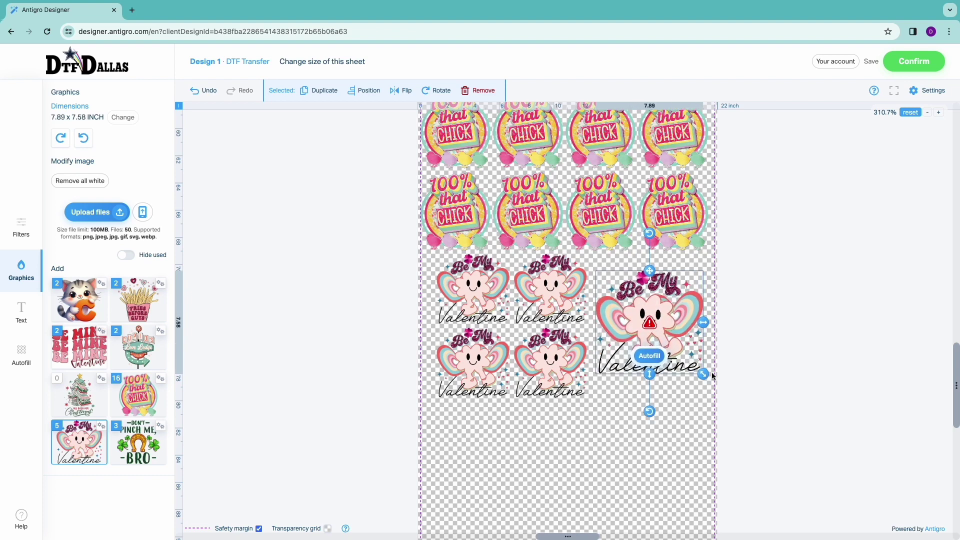
pyautogui.click(678, 418)
# - Confirm the gang sheet and accept the design despite its low-resolution errors
pyautogui.scroll(-2, 723, 202)
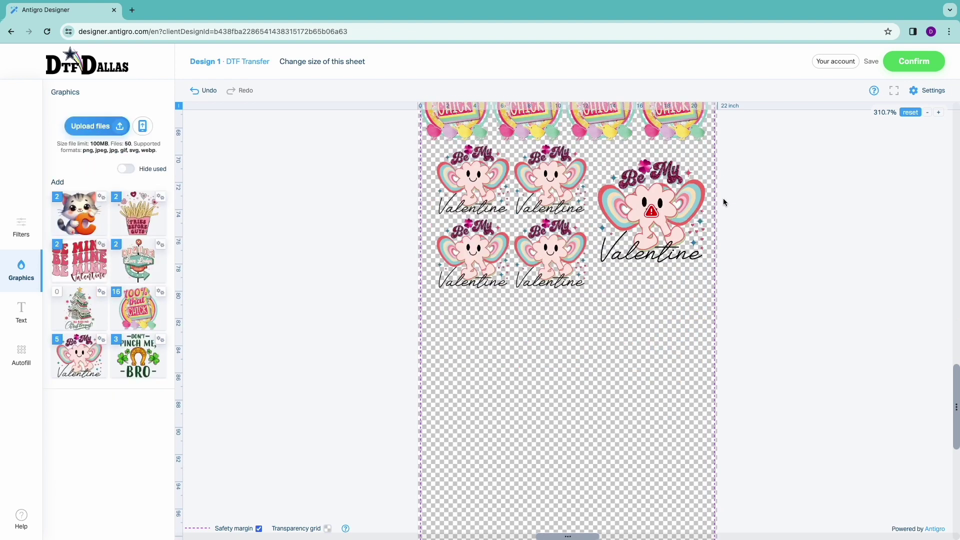
pyautogui.scroll(-2, 723, 200)
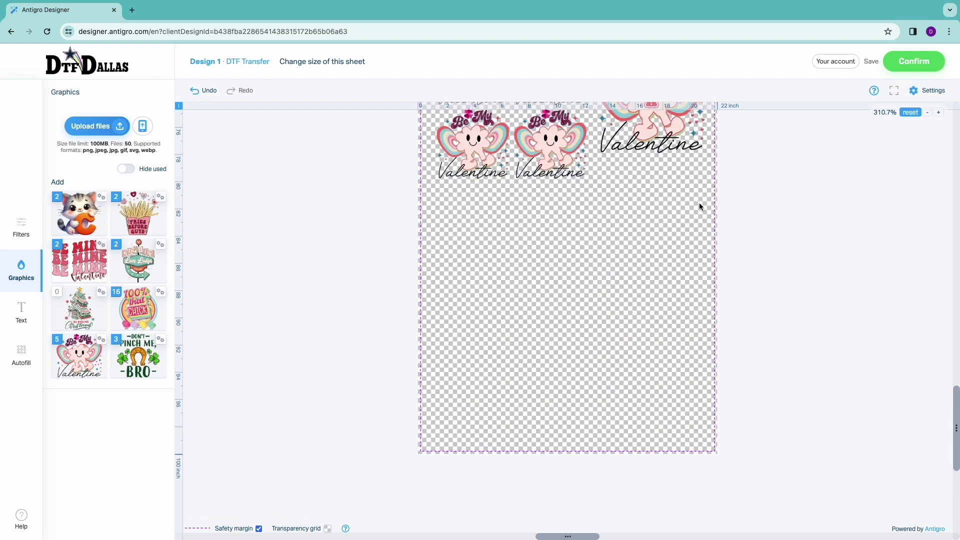
pyautogui.scroll(1, 699, 202)
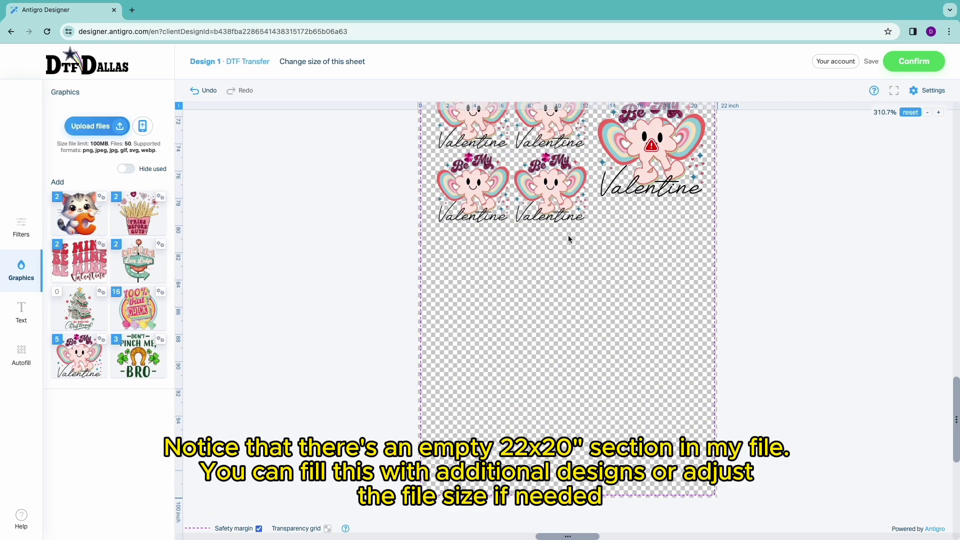
pyautogui.scroll(6, 659, 226)
pyautogui.click(914, 61)
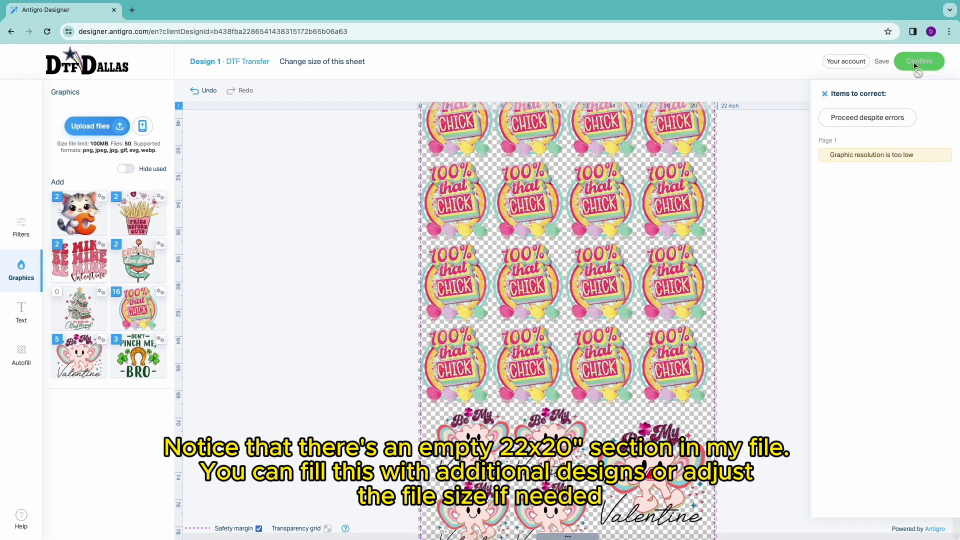
pyautogui.click(868, 118)
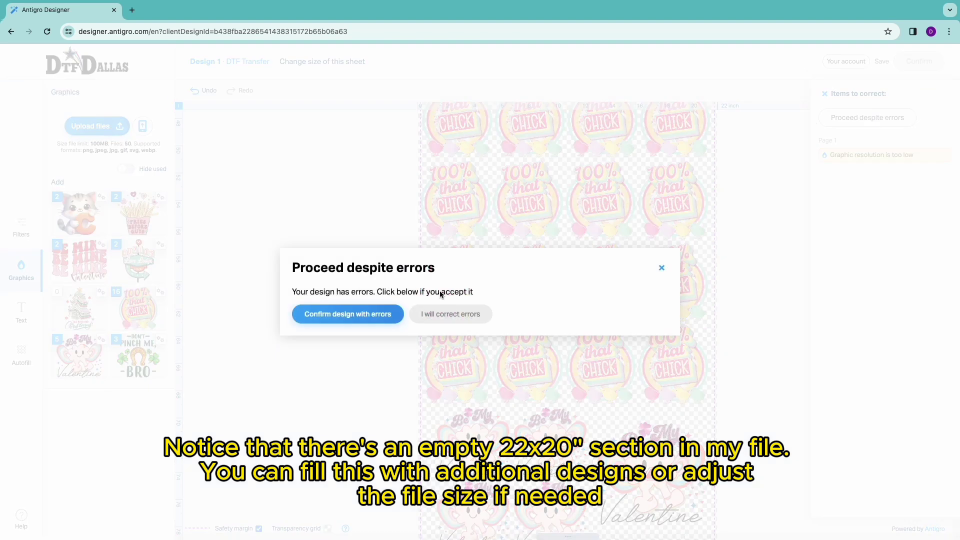
pyautogui.click(363, 317)
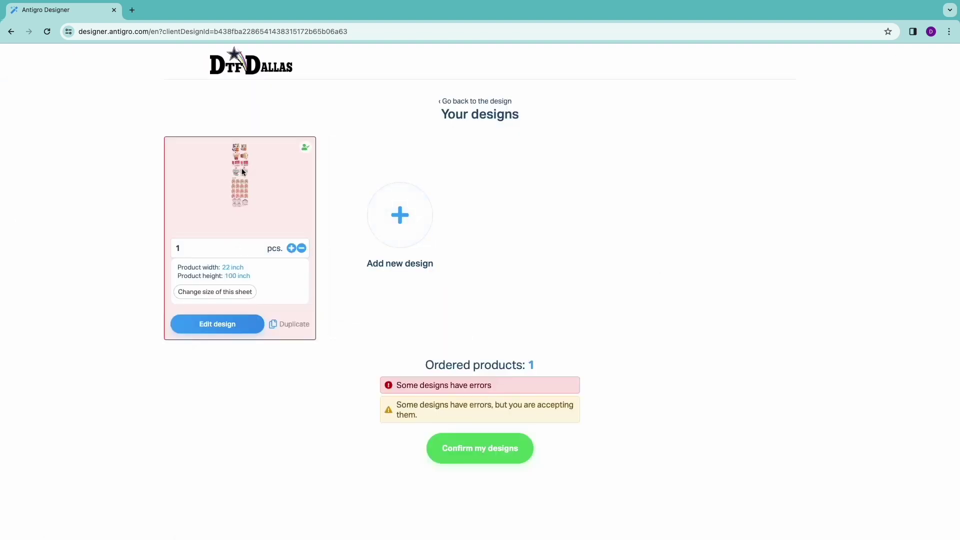
# - Change the sheet size to 22 x 80 inches
pyautogui.click(228, 295)
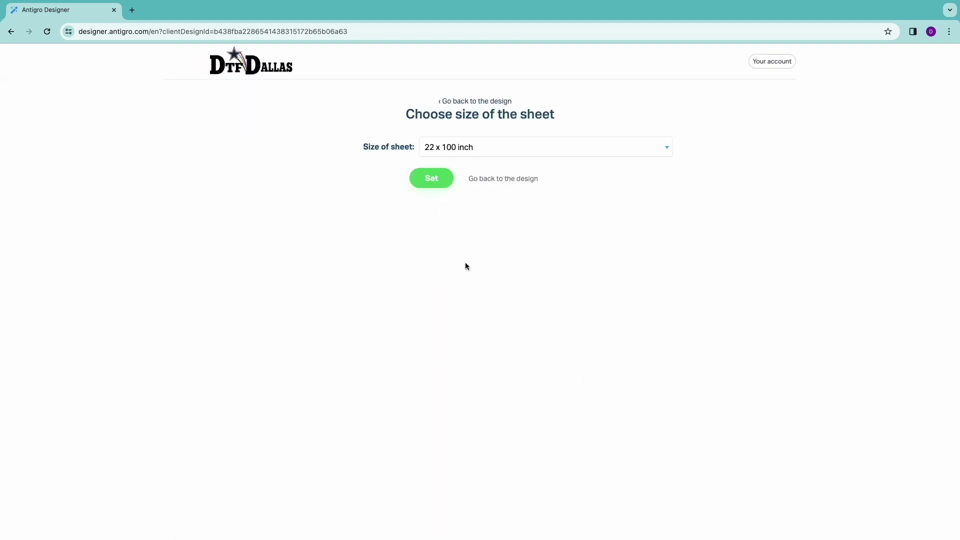
pyautogui.click(534, 157)
pyautogui.click(472, 135)
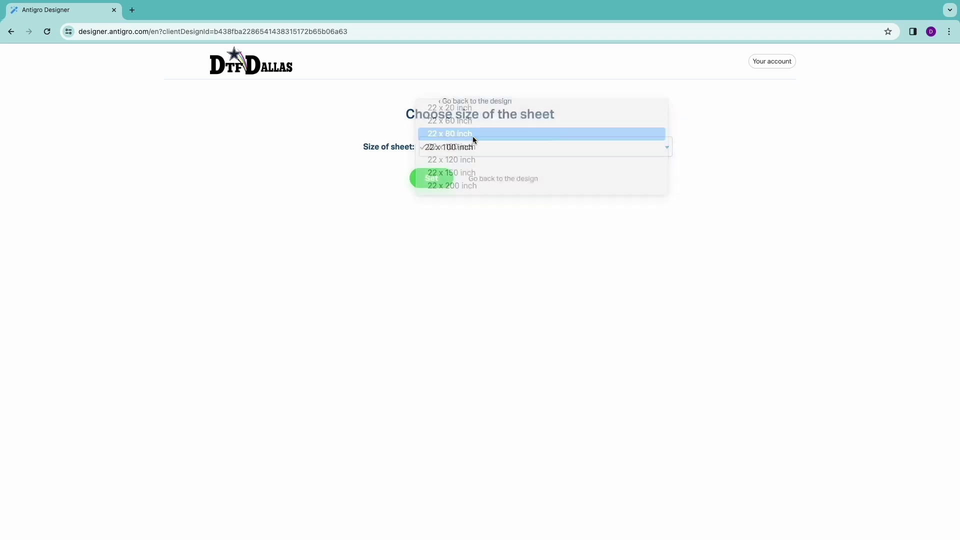
pyautogui.click(431, 178)
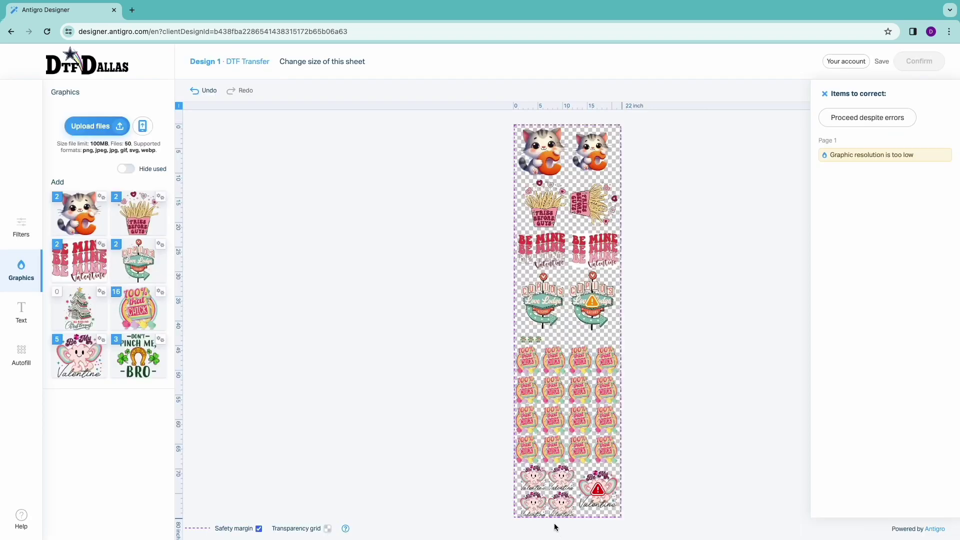
# - Shrink the second Love Lodge graphic to 8.34 x 11.13 inches
pyautogui.click(588, 303)
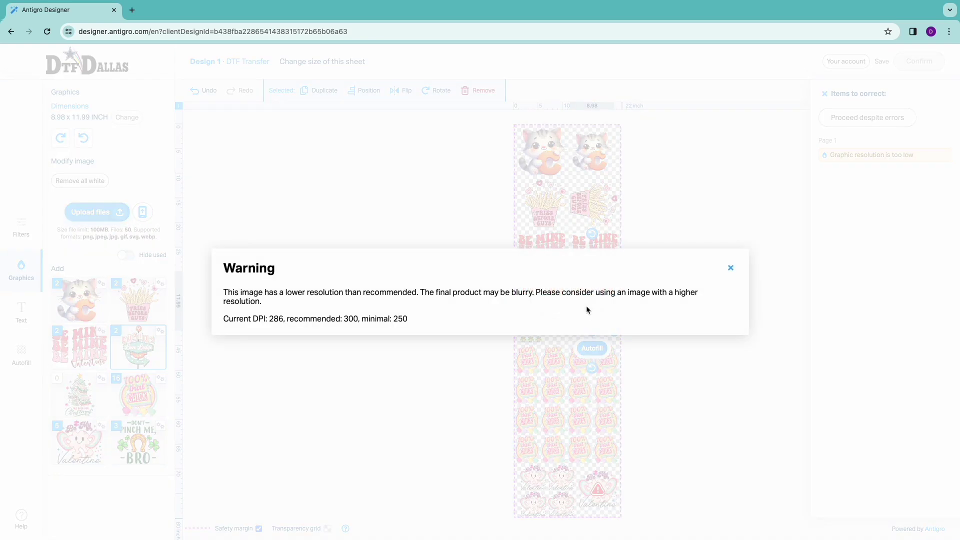
pyautogui.click(730, 268)
pyautogui.moveTo(614, 330); pyautogui.dragTo(610, 327)
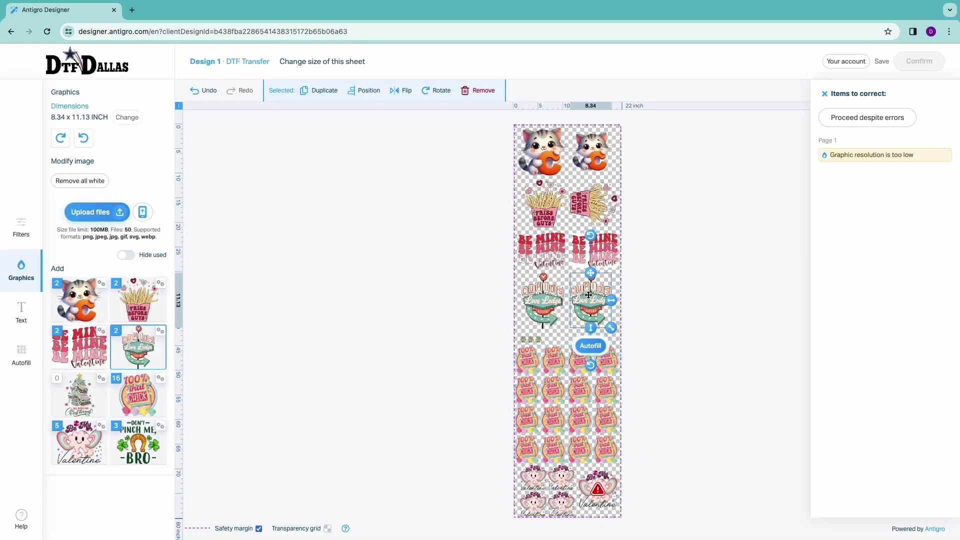
pyautogui.click(659, 344)
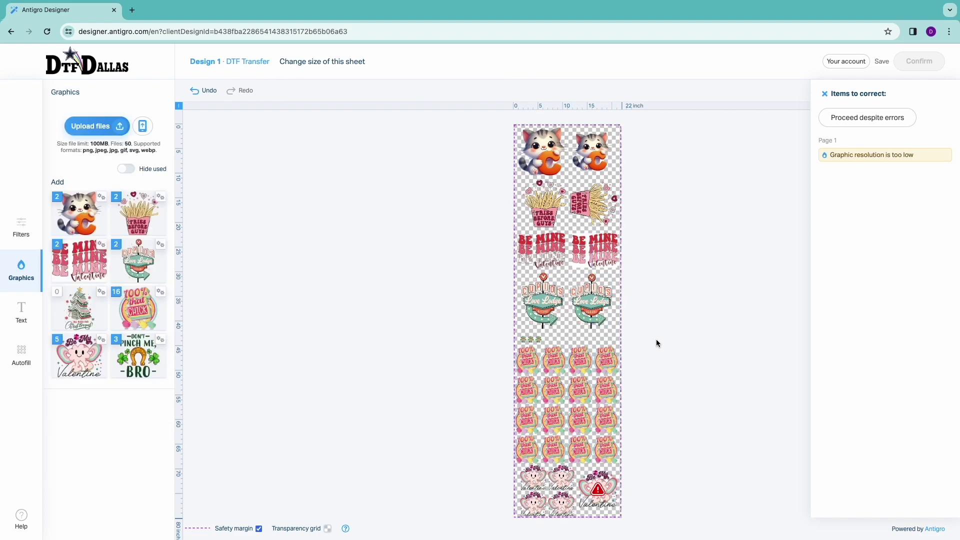
# - Replace the large Valentine with a 5.53 x 7.8-inch Christmas tree in the bottom-right corner
pyautogui.click(604, 484)
pyautogui.click(481, 93)
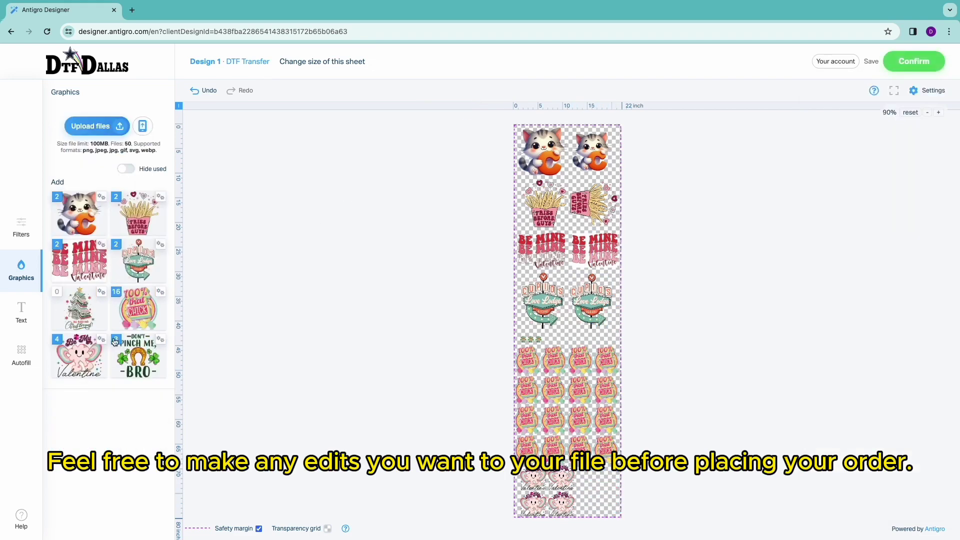
pyautogui.click(79, 309)
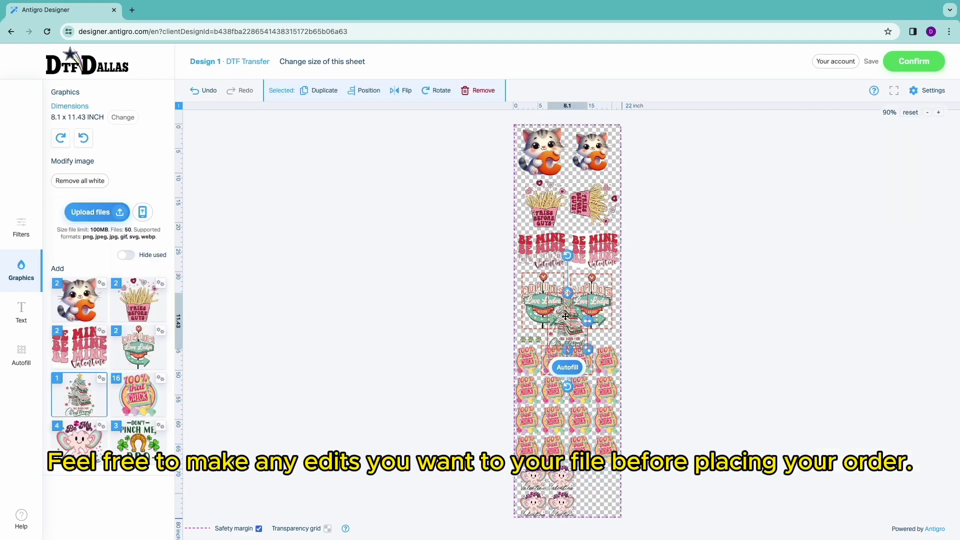
pyautogui.moveTo(564, 315); pyautogui.dragTo(593, 464)
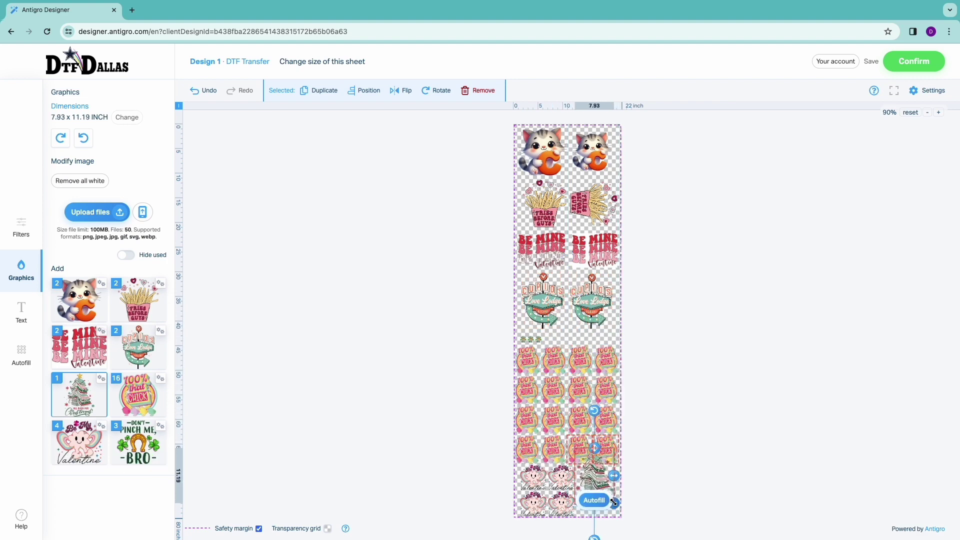
pyautogui.moveTo(614, 501); pyautogui.dragTo(596, 493)
pyautogui.click(656, 454)
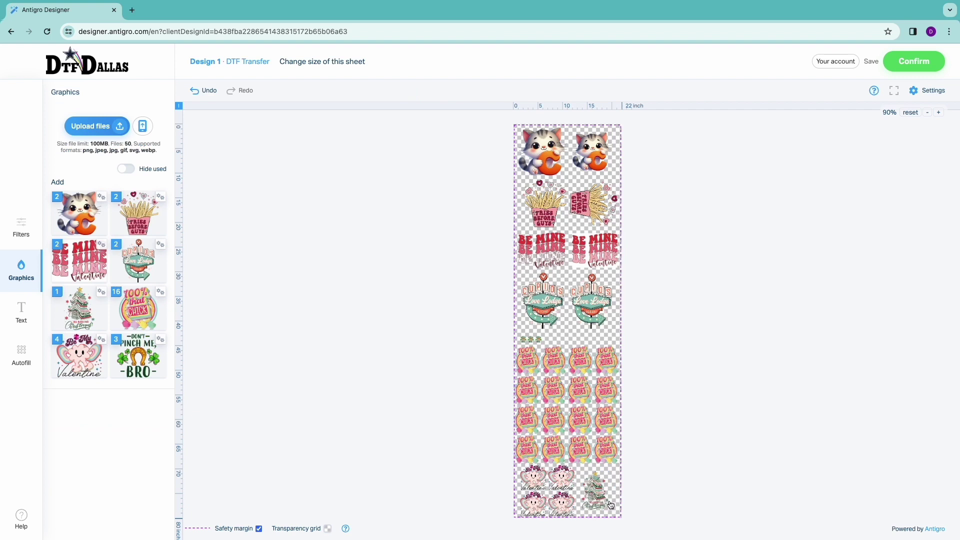
# - Confirm the sheet, delete the extra blank design, and confirm the single design for the summary
pyautogui.click(920, 62)
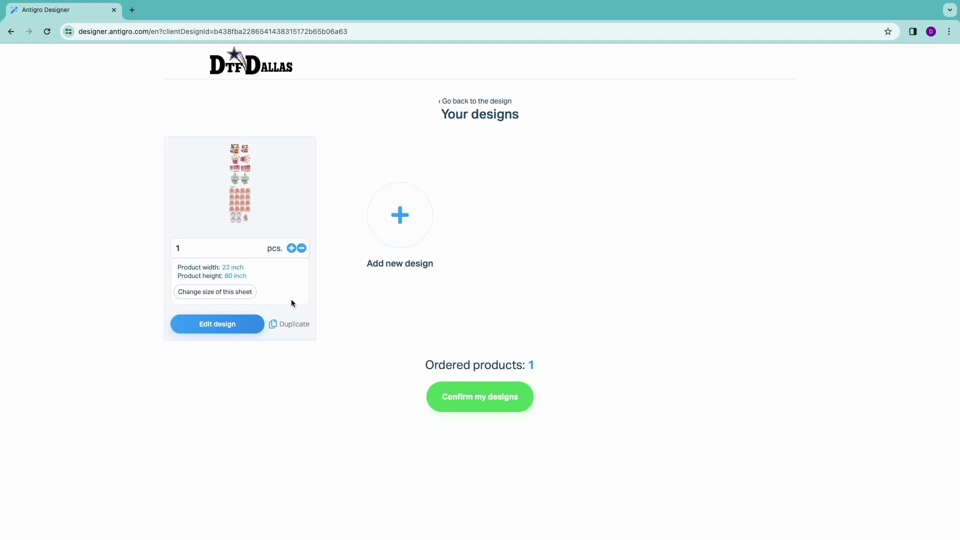
pyautogui.click(291, 250)
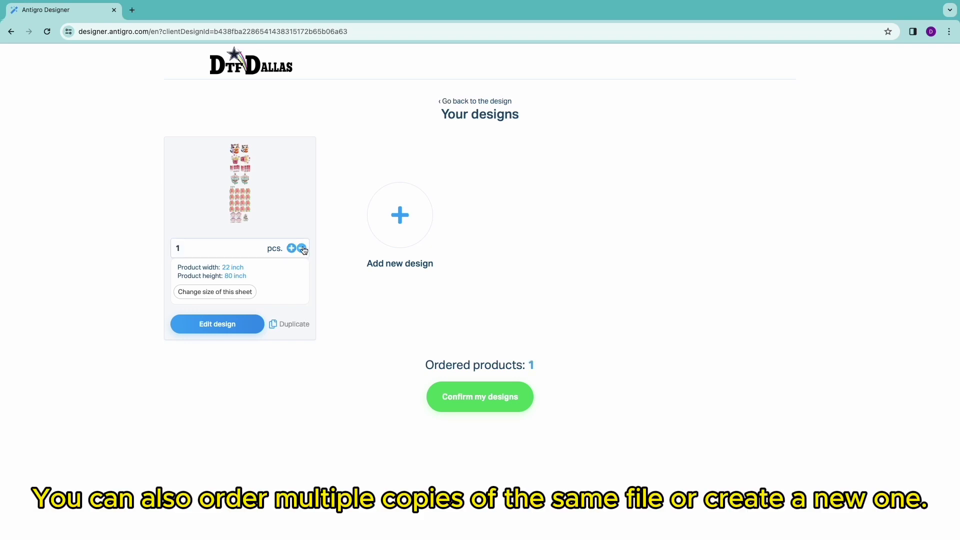
pyautogui.click(419, 236)
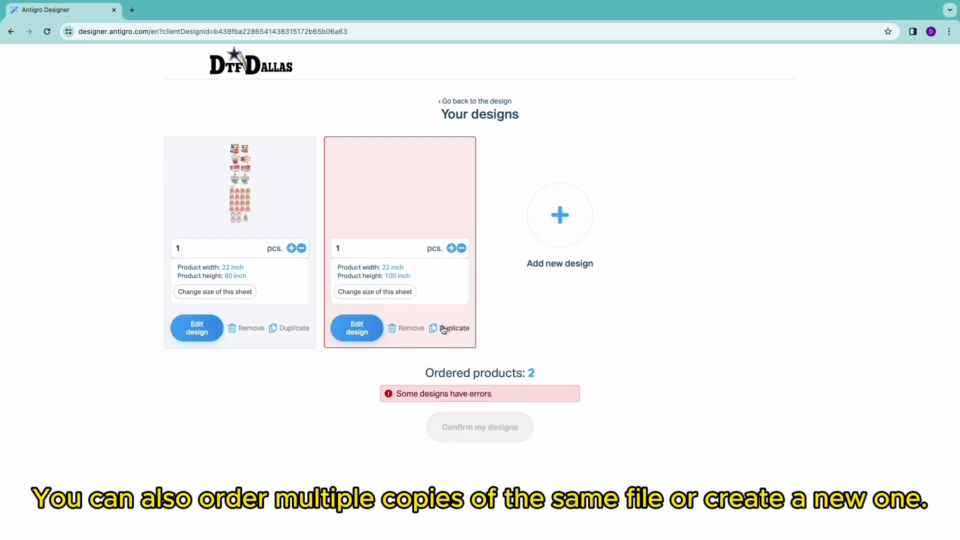
pyautogui.click(415, 328)
pyautogui.click(379, 249)
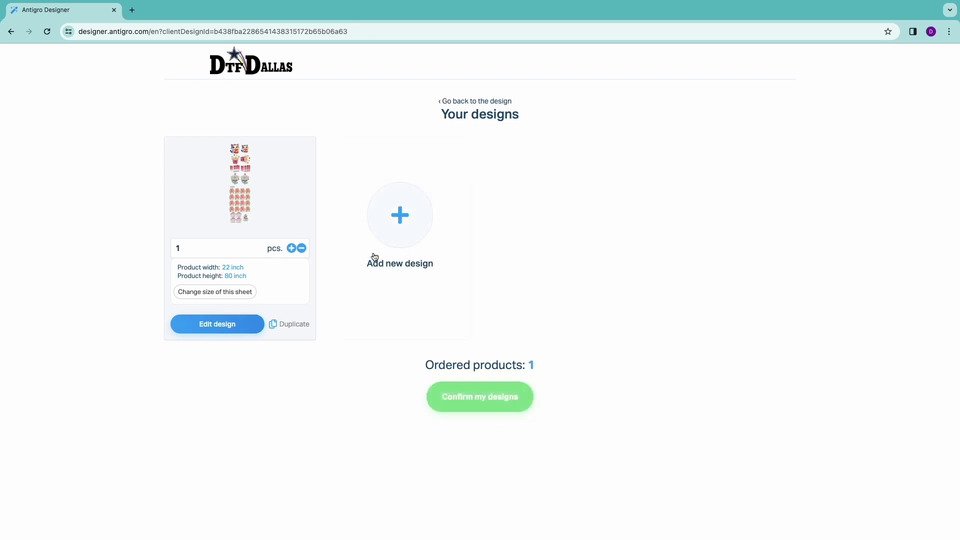
pyautogui.click(482, 403)
# - Enter the customer's e-mail and submit the 22 x 80 design to the cart
pyautogui.click(480, 315)
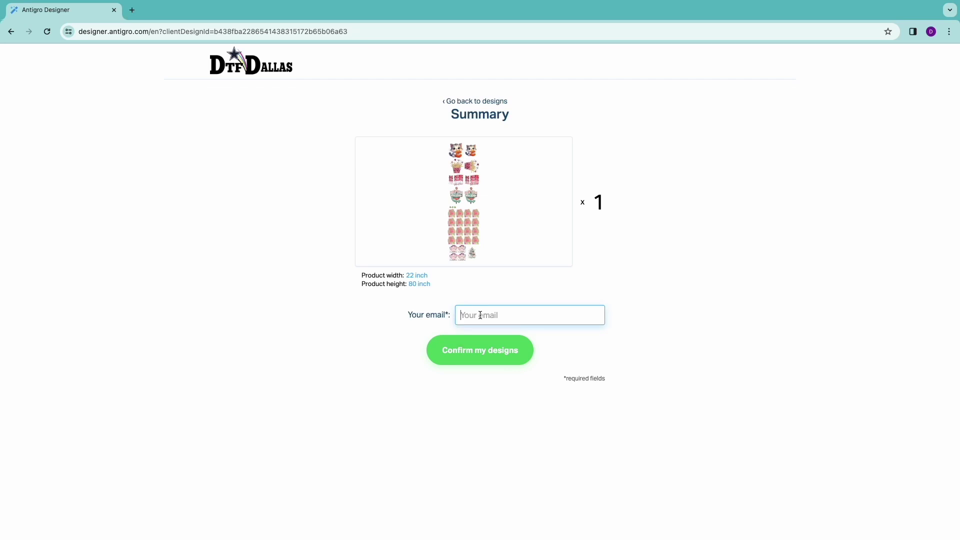
pyautogui.click(482, 345)
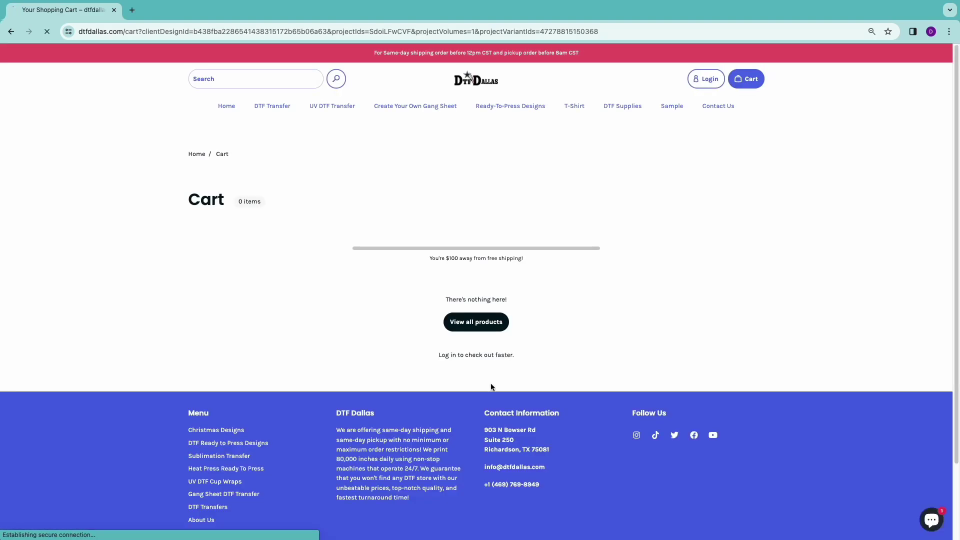
# - Check the $40 22x80 gang sheet's customization details in the cart and proceed to checkout
pyautogui.scroll(-1, 488, 336)
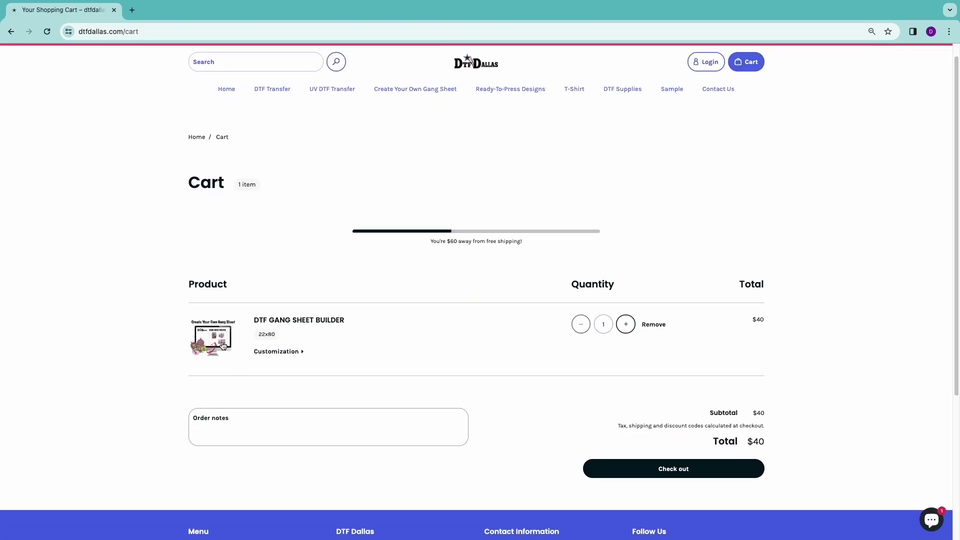
pyautogui.click(280, 352)
pyautogui.scroll(-1, 368, 358)
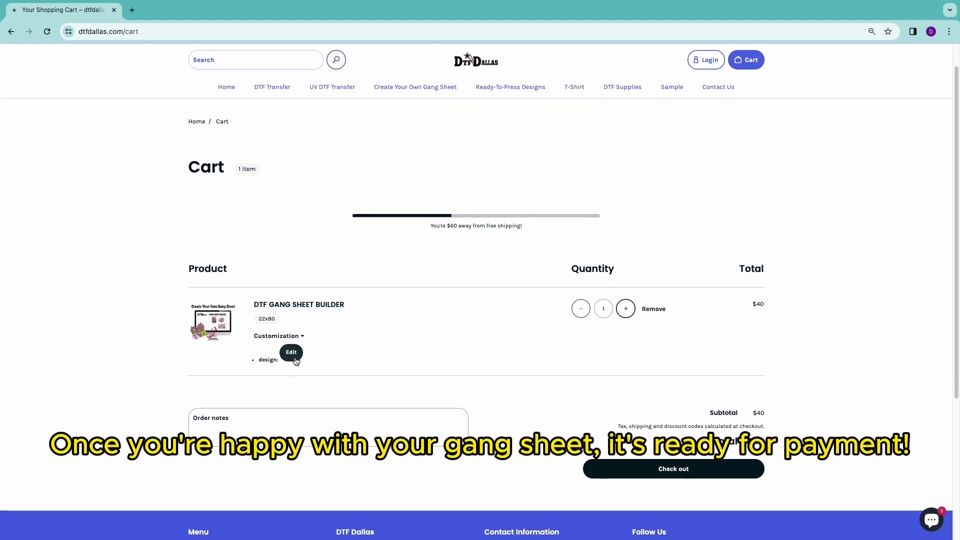
pyautogui.scroll(-1, 493, 379)
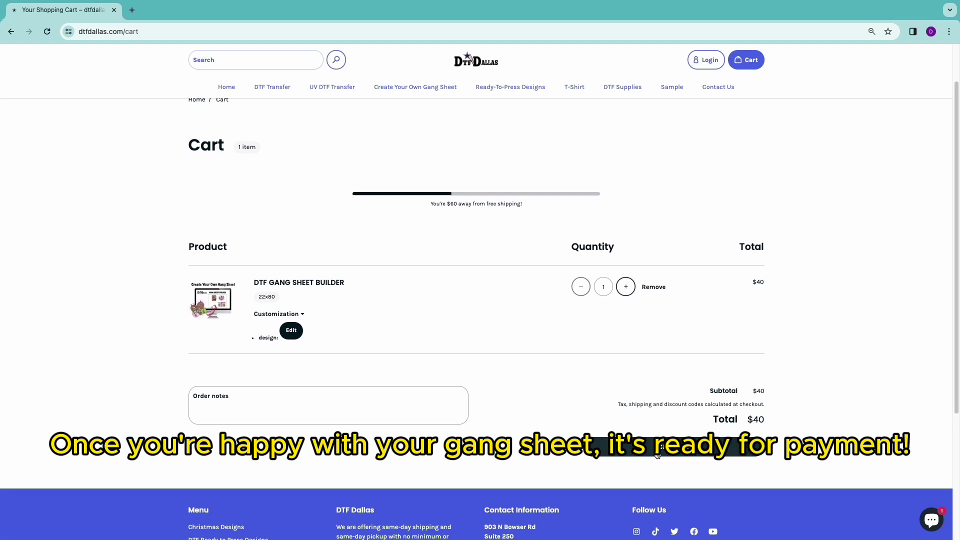
pyautogui.click(620, 455)
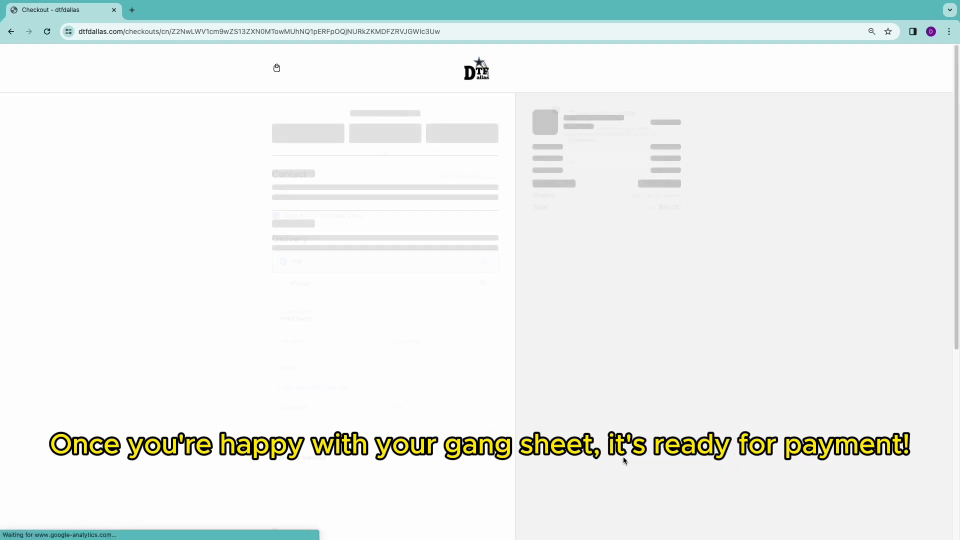